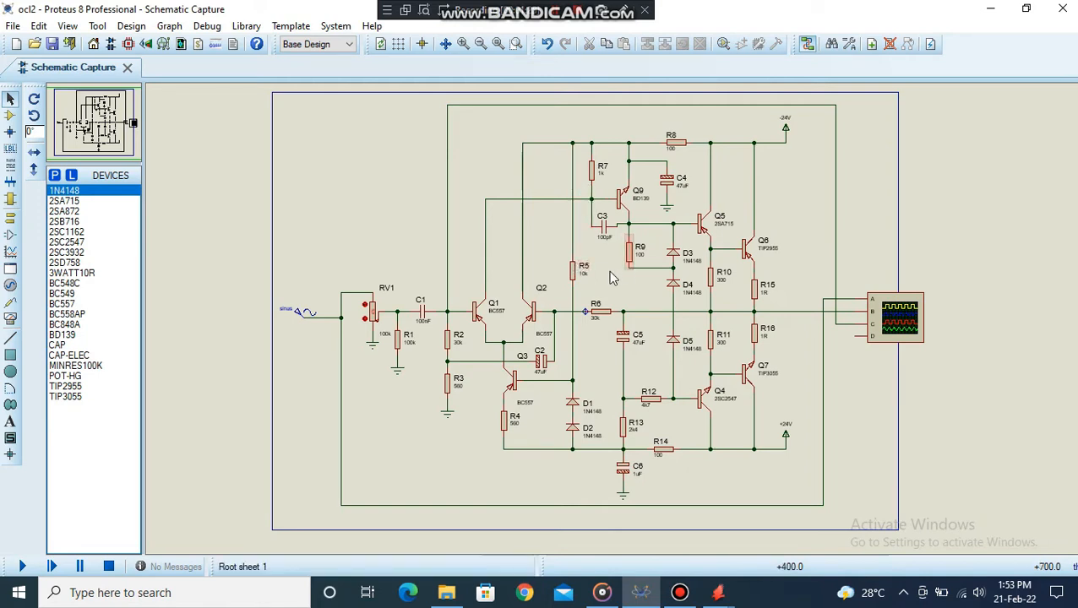
# - Examine the amplifier schematic around transistors Q1 to Q3 and capacitors C2, C5 and C6
pyautogui.scroll(1, 610, 272)
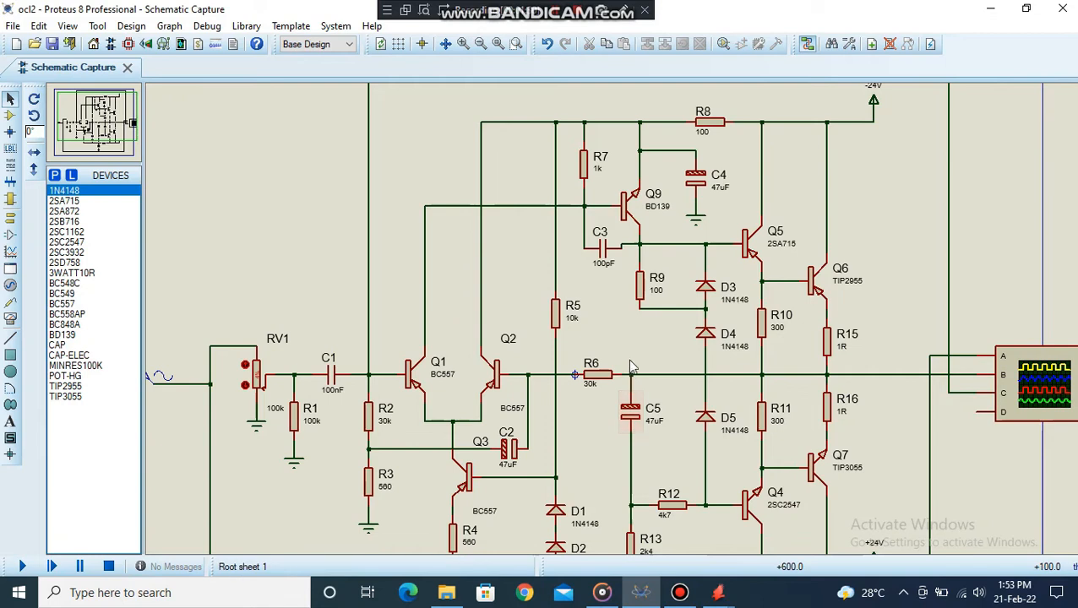
pyautogui.middleClick(626, 345)
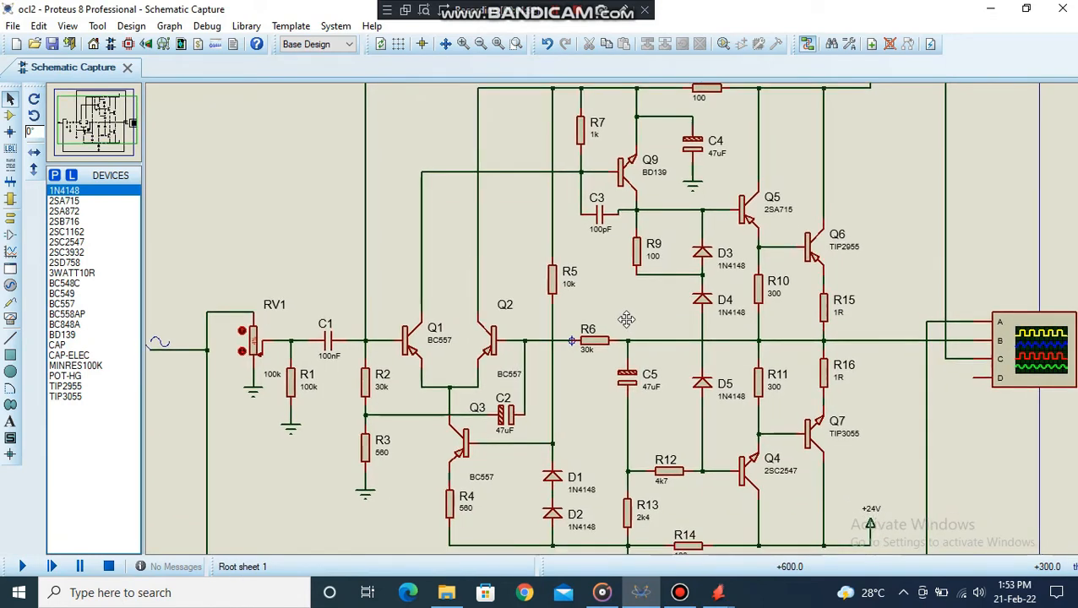
pyautogui.click(626, 319)
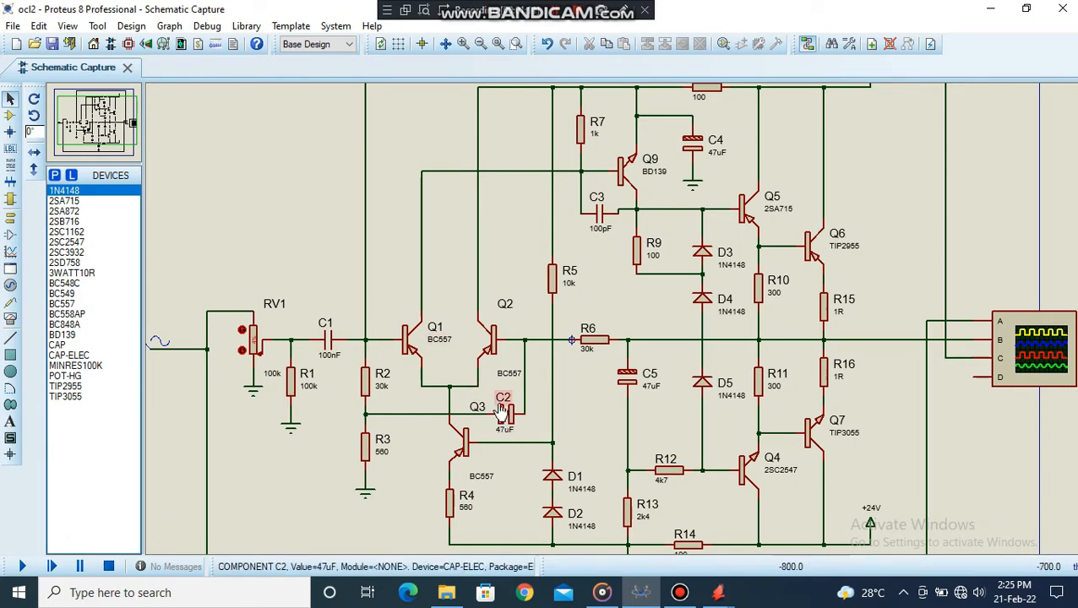
pyautogui.middleClick(715, 408)
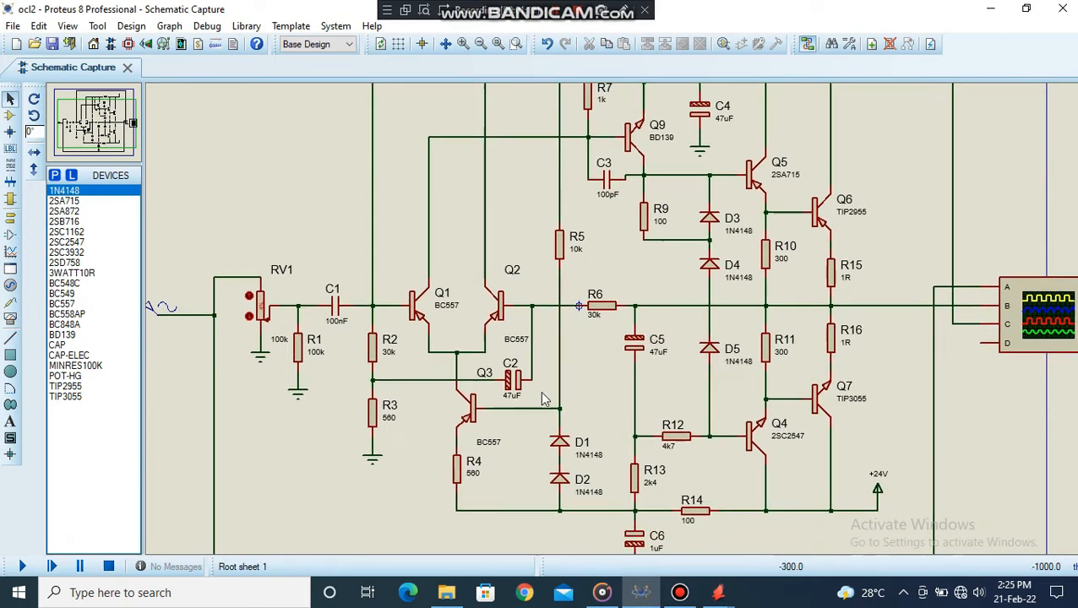
pyautogui.click(640, 545)
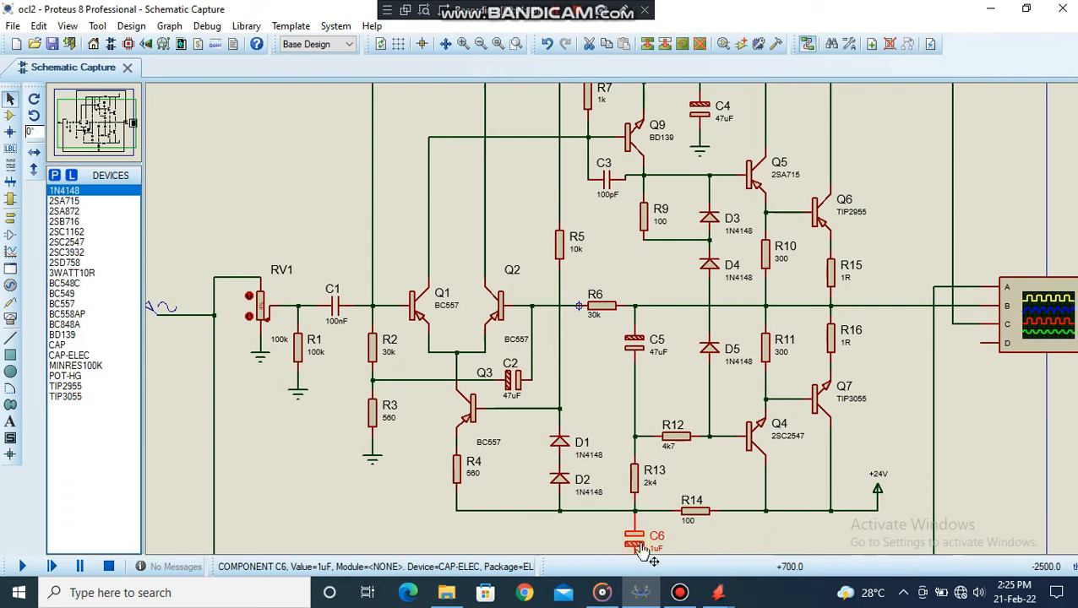
pyautogui.click(612, 433)
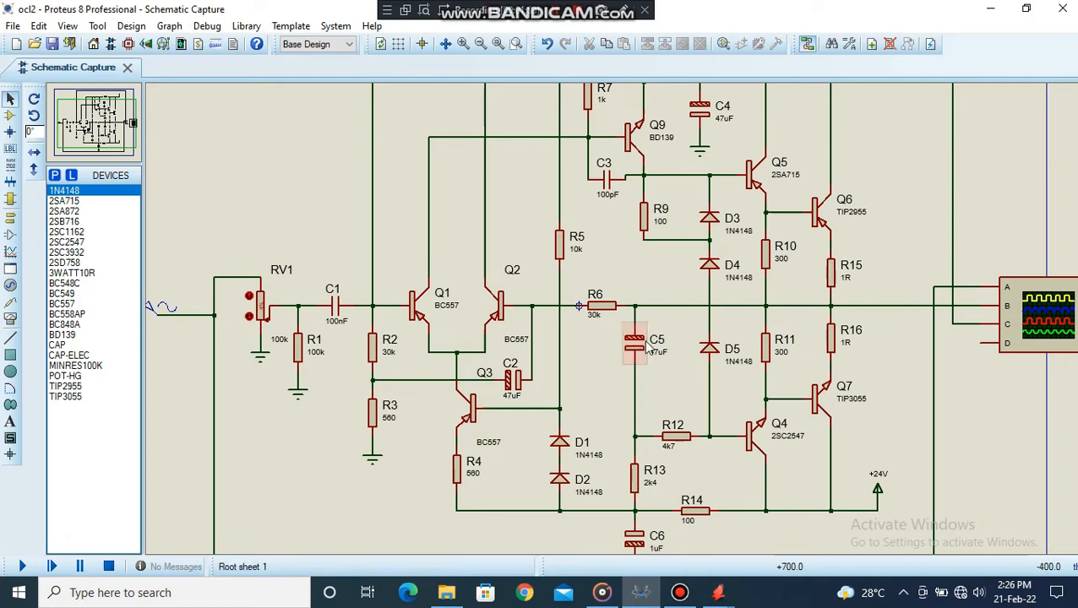
pyautogui.click(851, 272)
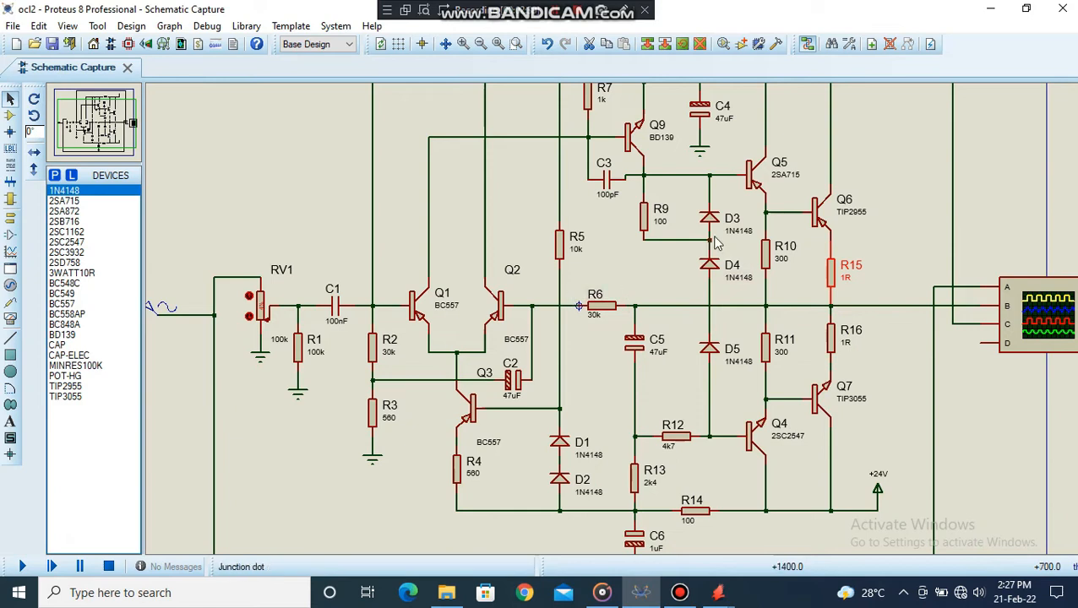
# - Examine the output stage around Q5, Q6 and R15, and trace the circuit back to the sinus input source
pyautogui.middleClick(768, 218)
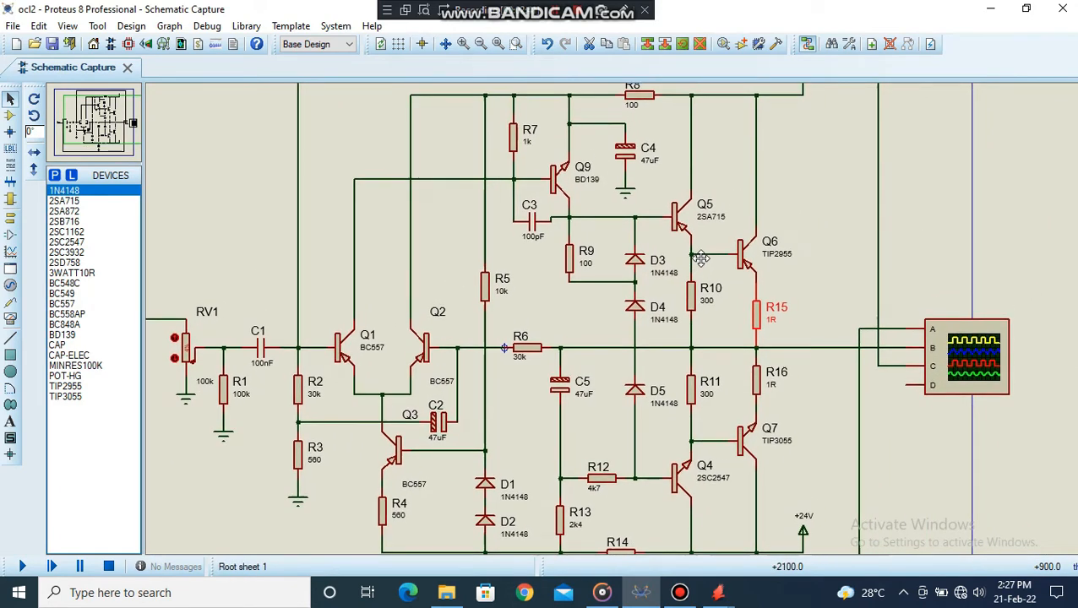
pyautogui.scroll(-2, 673, 276)
pyautogui.scroll(2, 674, 276)
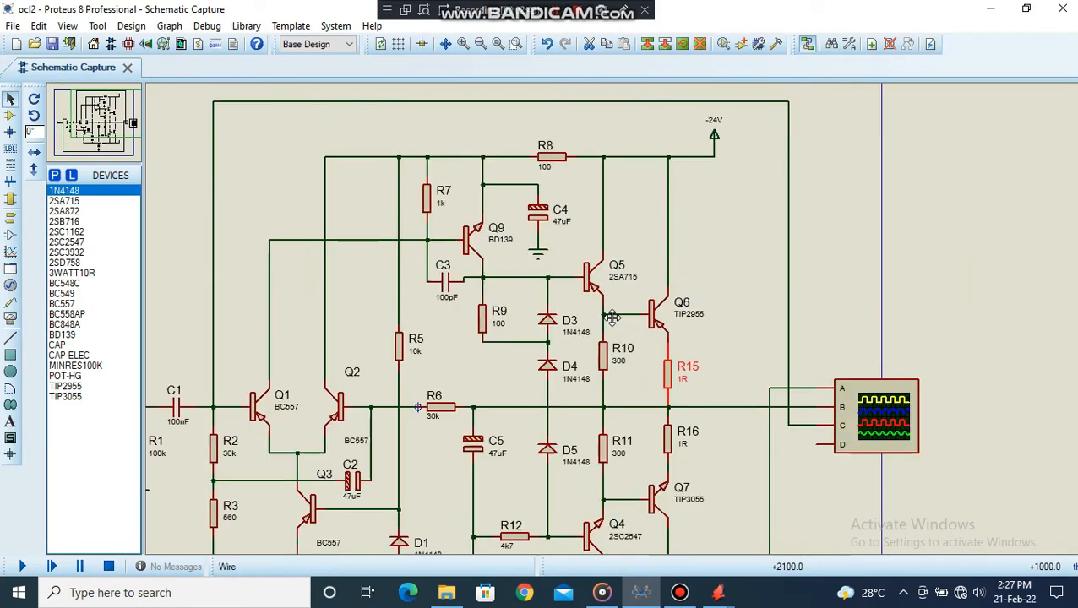
pyautogui.middleClick(653, 388)
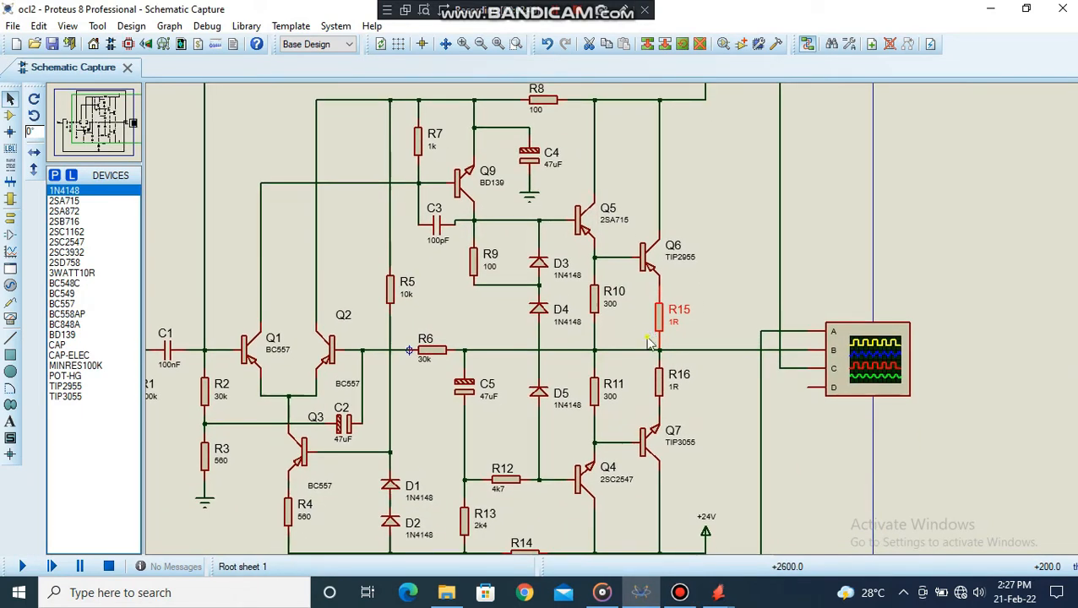
pyautogui.middleClick(696, 228)
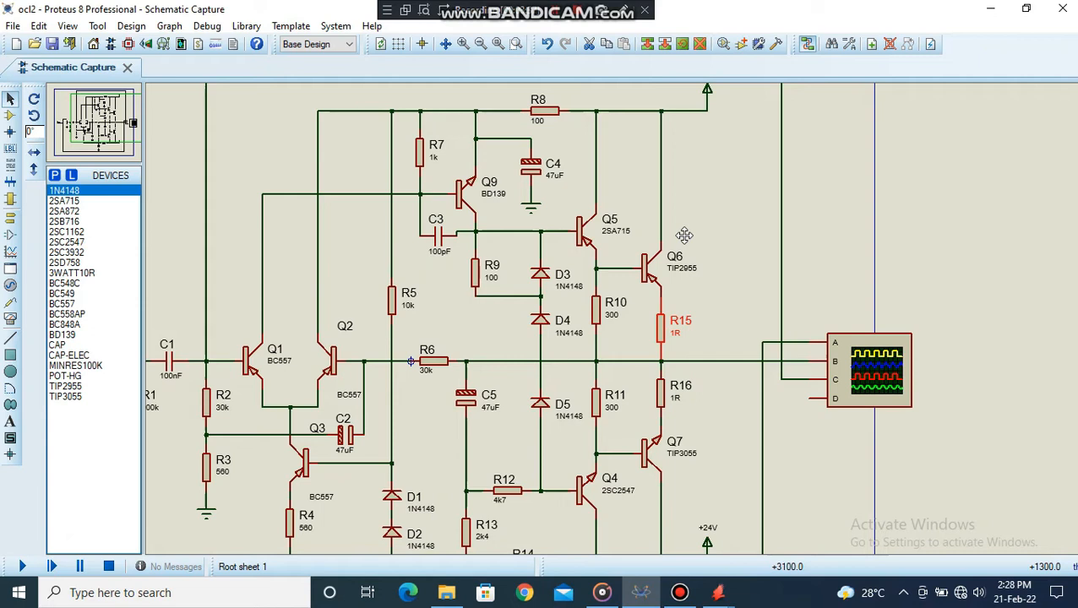
pyautogui.click(743, 203)
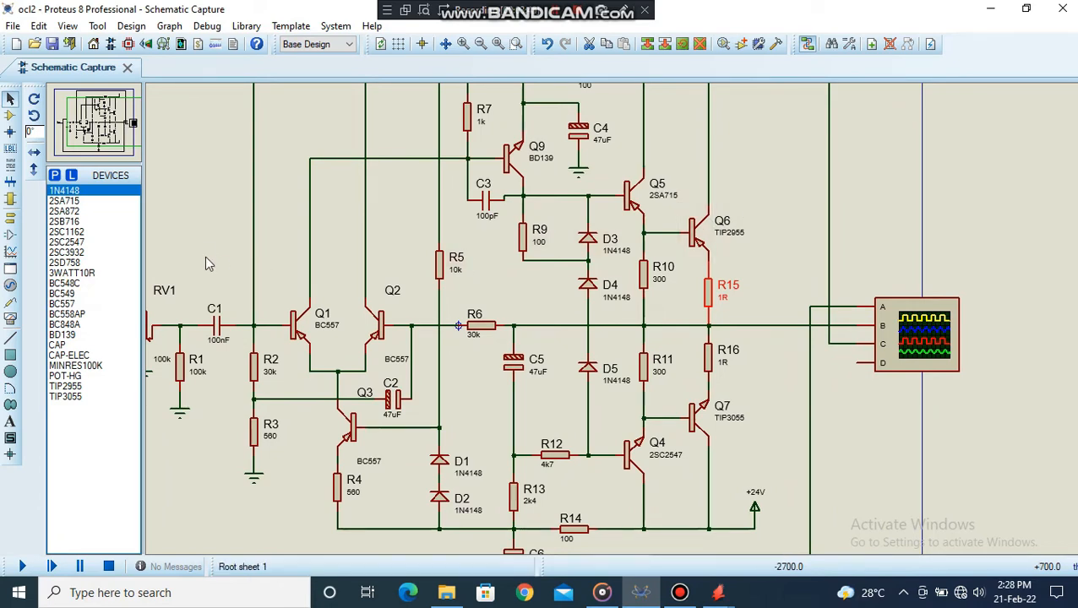
pyautogui.middleClick(249, 260)
pyautogui.click(343, 270)
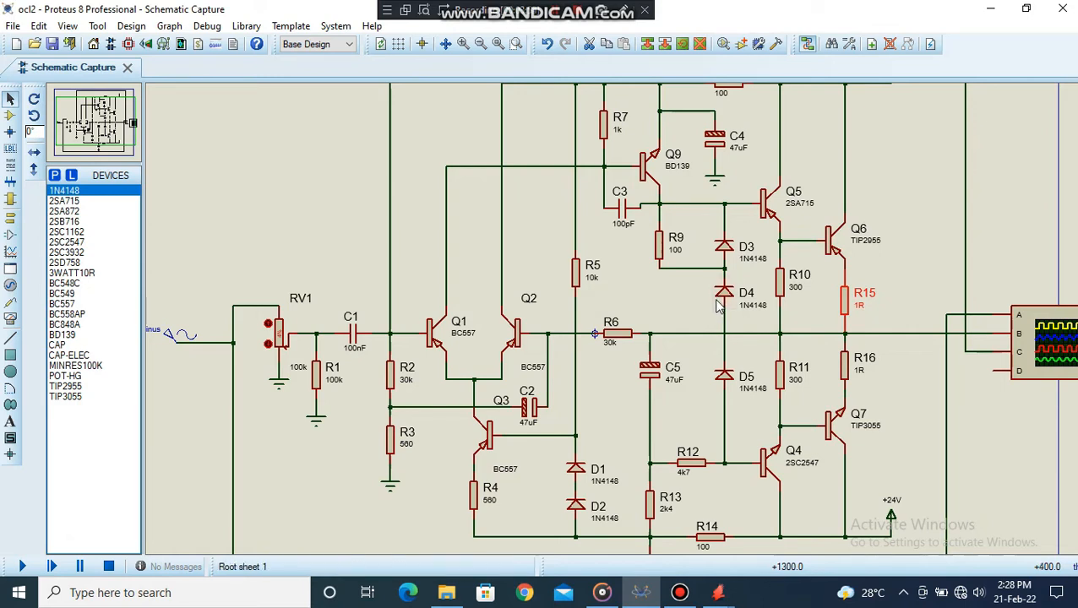
pyautogui.middleClick(178, 362)
pyautogui.click(215, 351)
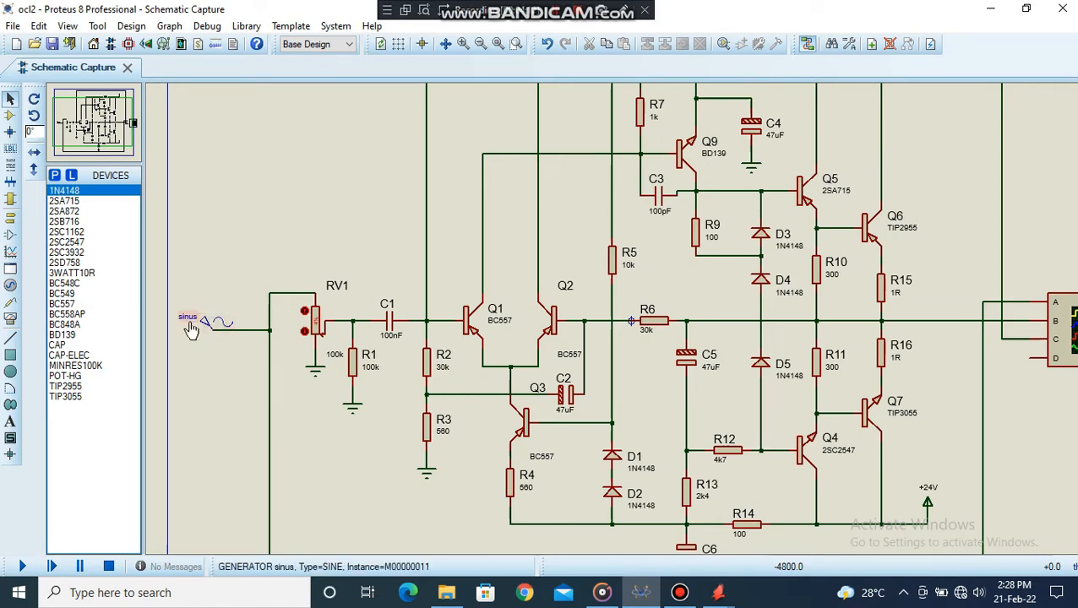
# - Look up the SINE source among the available generators and return to selection mode without placing it
pyautogui.click(10, 218)
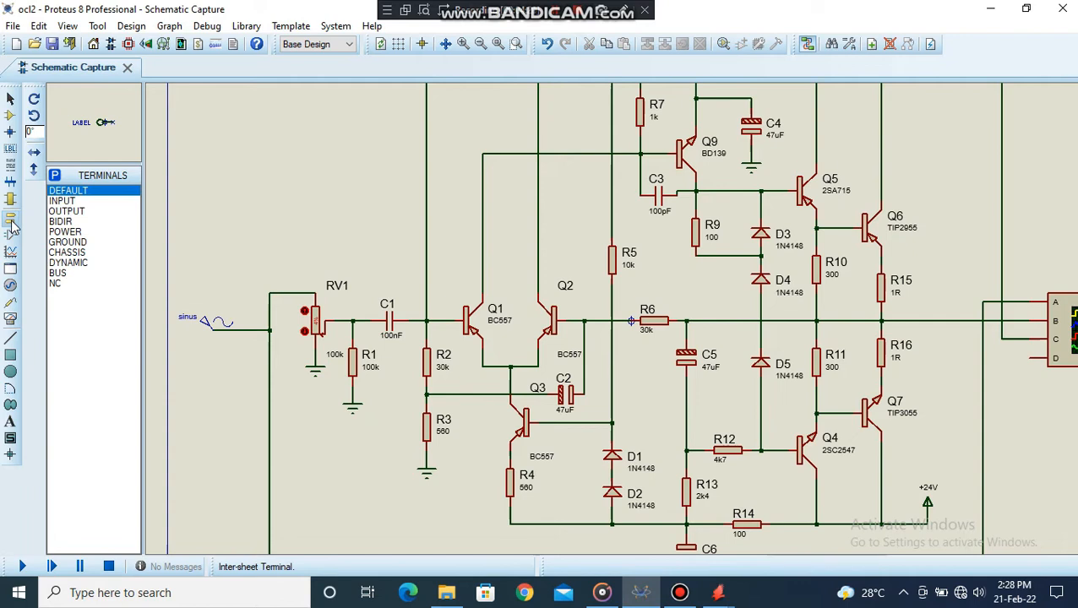
pyautogui.click(11, 287)
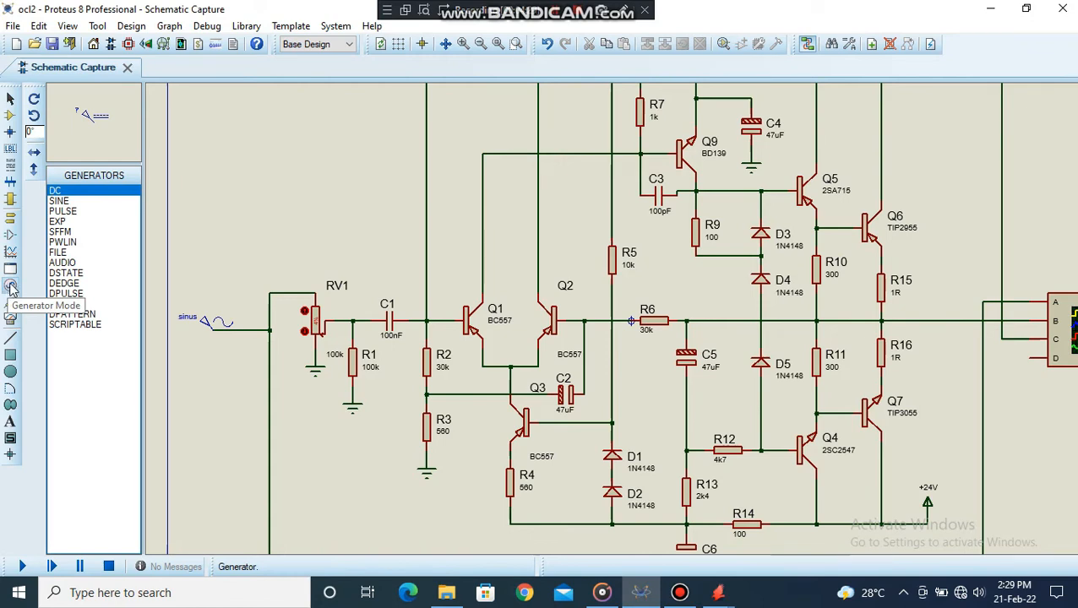
pyautogui.click(11, 287)
pyautogui.click(64, 201)
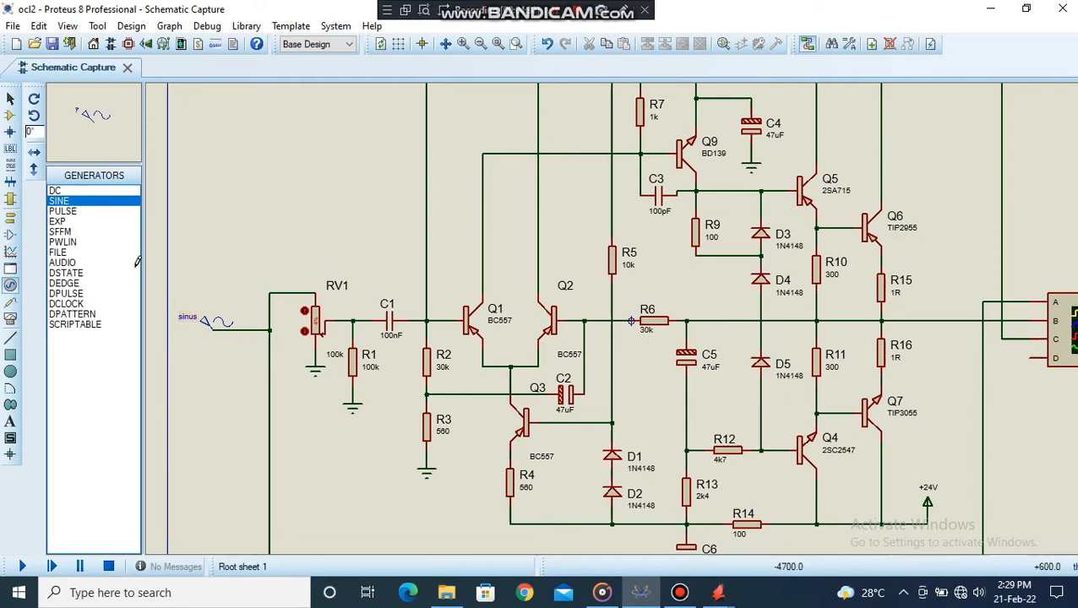
pyautogui.click(10, 99)
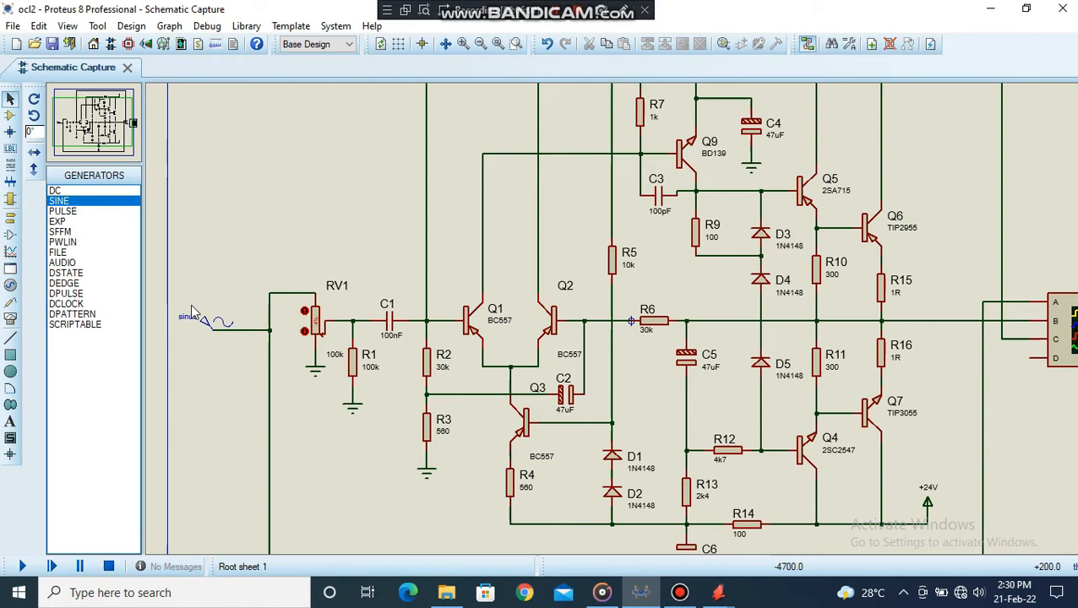
# - Review the amplitude and frequency settings of the sinus generator and accept its properties
pyautogui.click(187, 317)
pyautogui.click(265, 350)
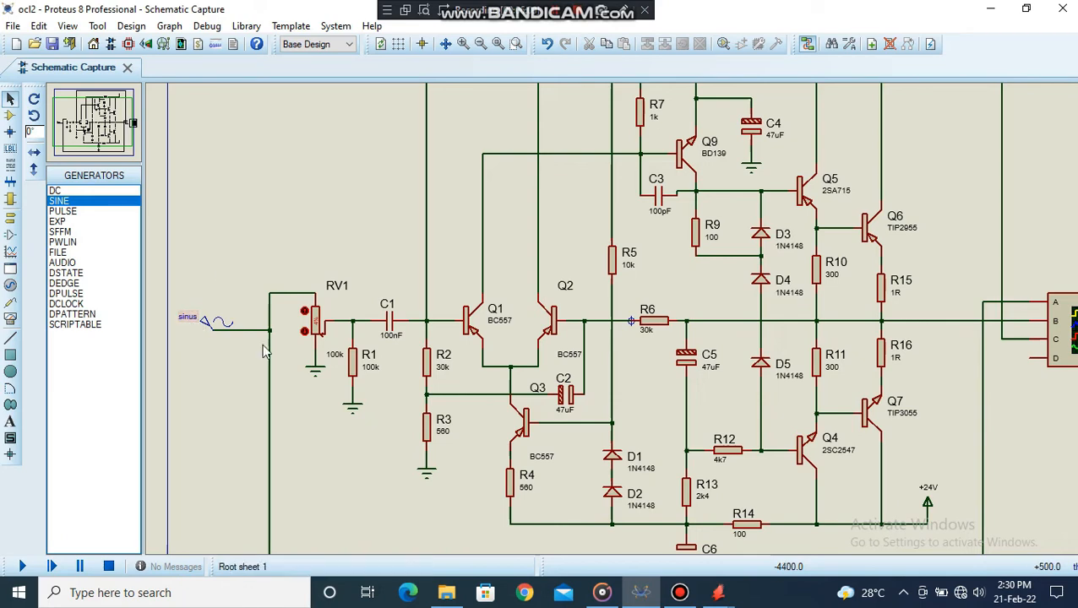
pyautogui.doubleClick(210, 329)
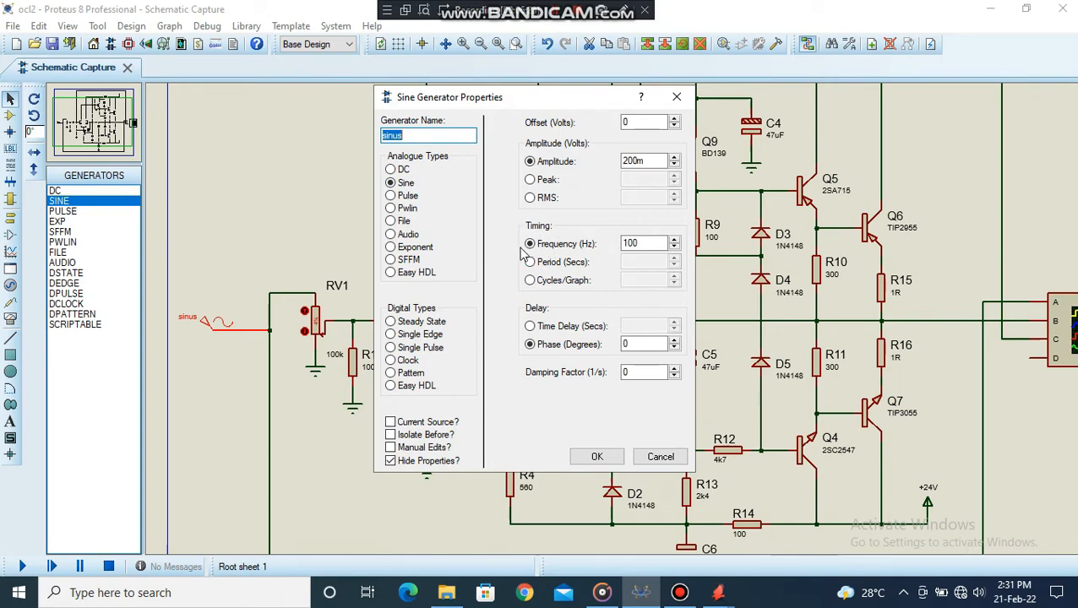
pyautogui.click(648, 243)
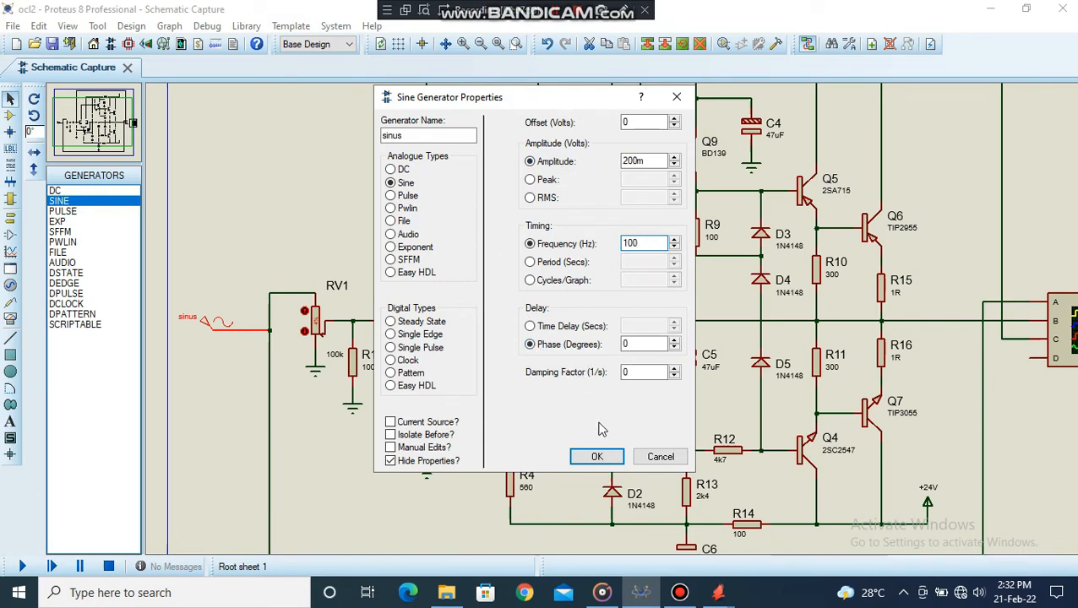
pyautogui.click(596, 457)
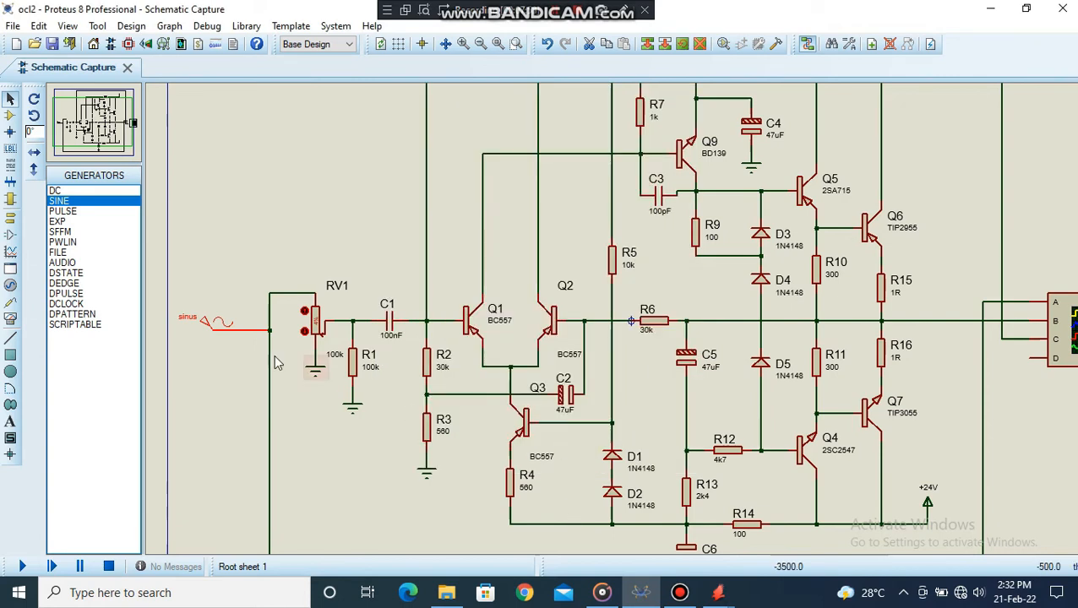
# - Examine how oscilloscope channels A, B and C are wired to the amplifier circuit
pyautogui.scroll(-1, 732, 310)
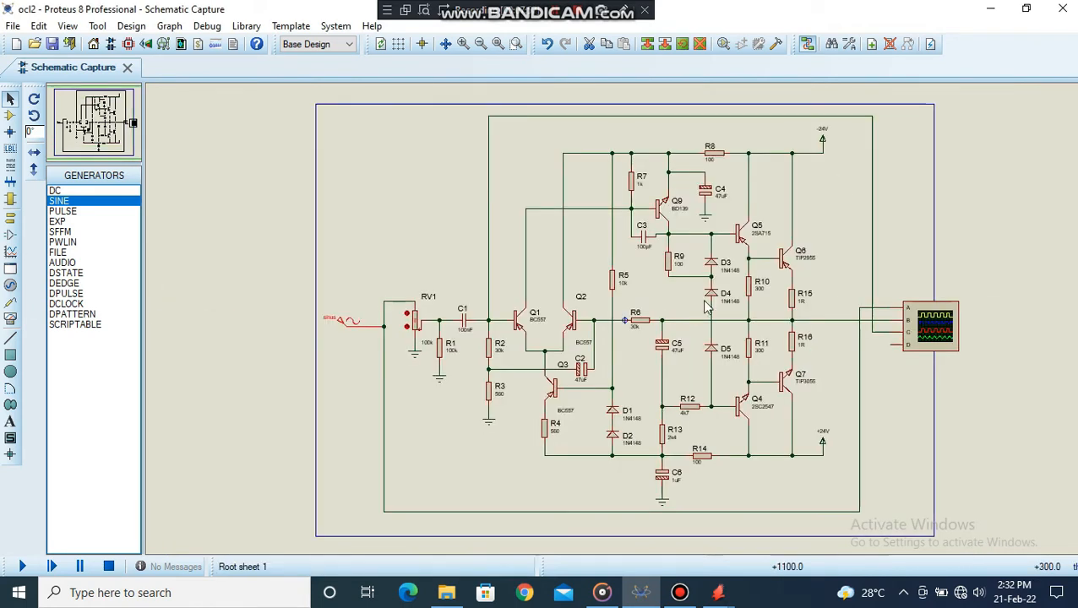
pyautogui.scroll(2, 833, 325)
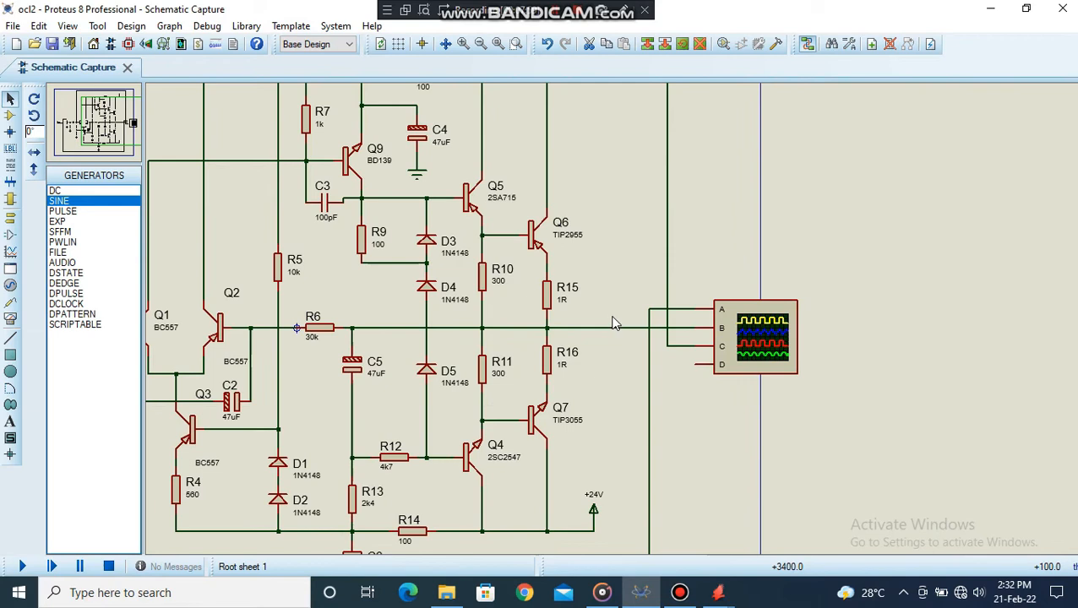
pyautogui.scroll(-2, 613, 321)
pyautogui.middleClick(604, 299)
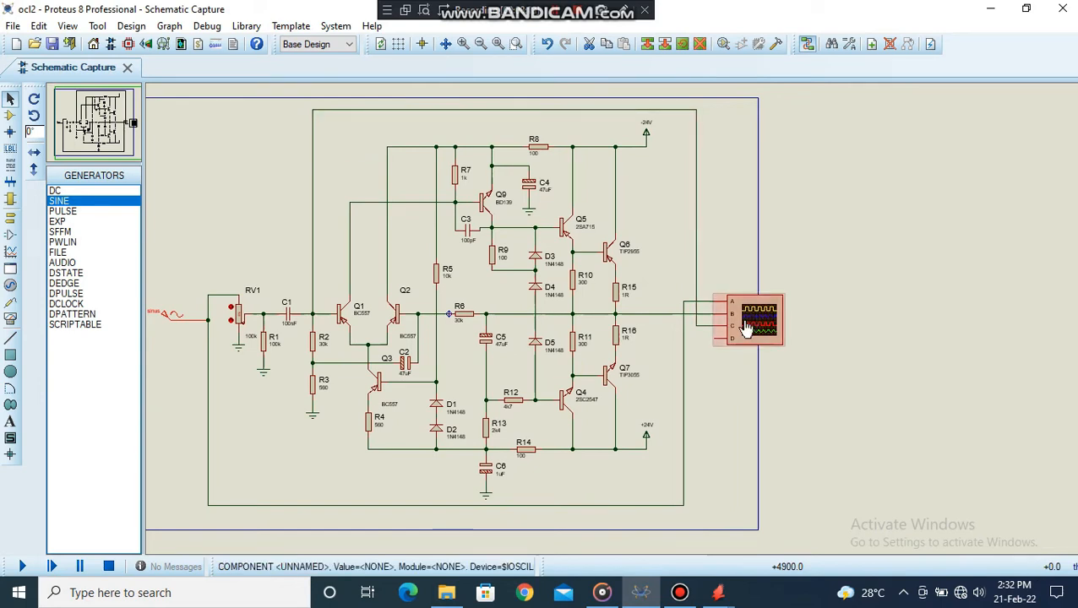
pyautogui.scroll(1, 752, 321)
pyautogui.scroll(1, 615, 328)
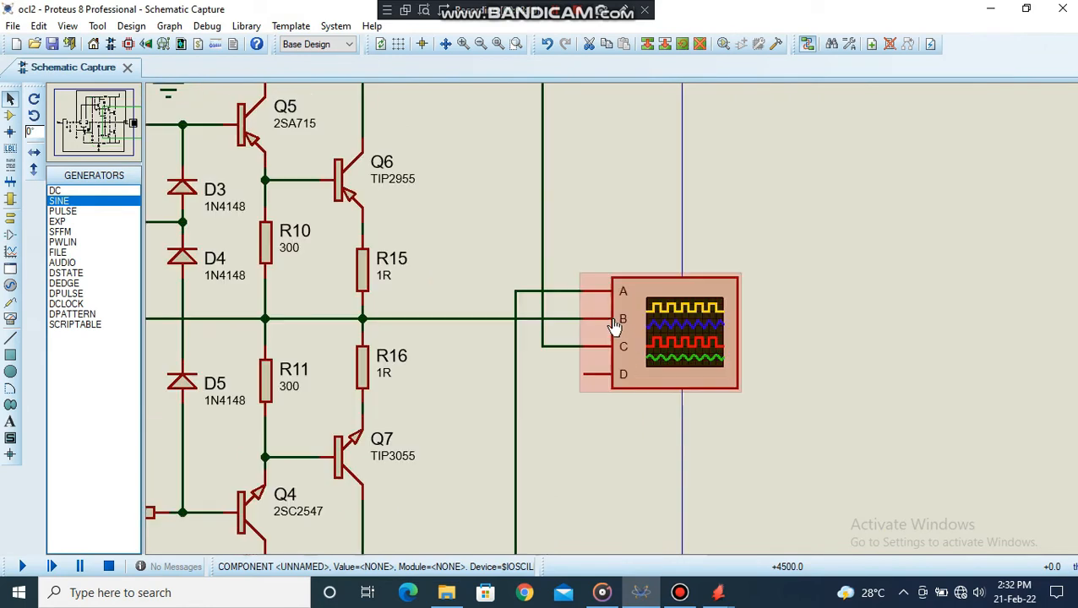
pyautogui.scroll(-1, 614, 327)
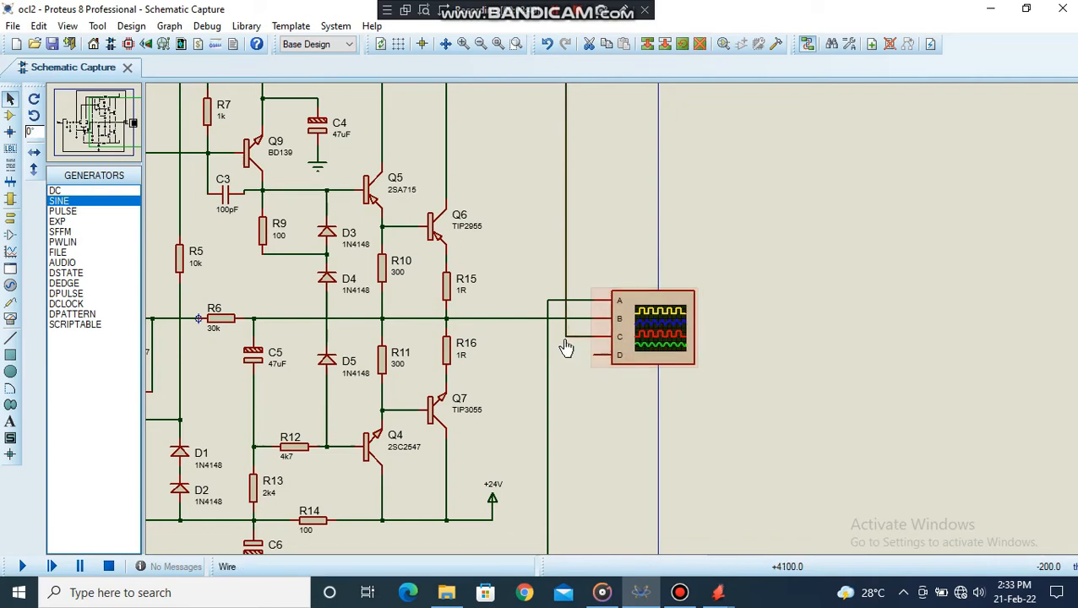
pyautogui.scroll(-2, 565, 349)
pyautogui.scroll(3, 481, 312)
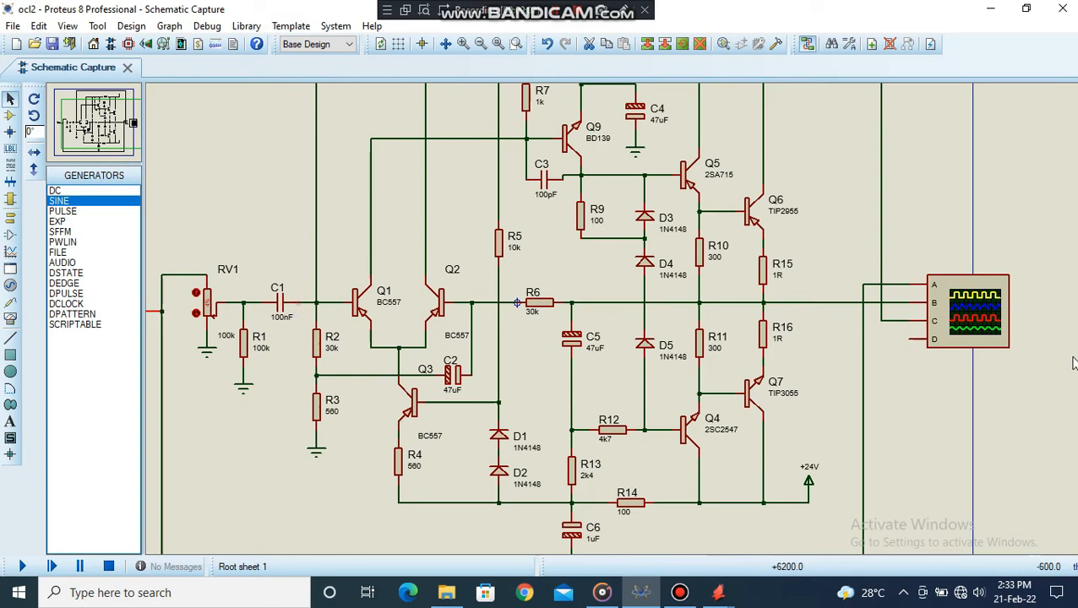
pyautogui.press('F6')
pyautogui.scroll(1, 615, 325)
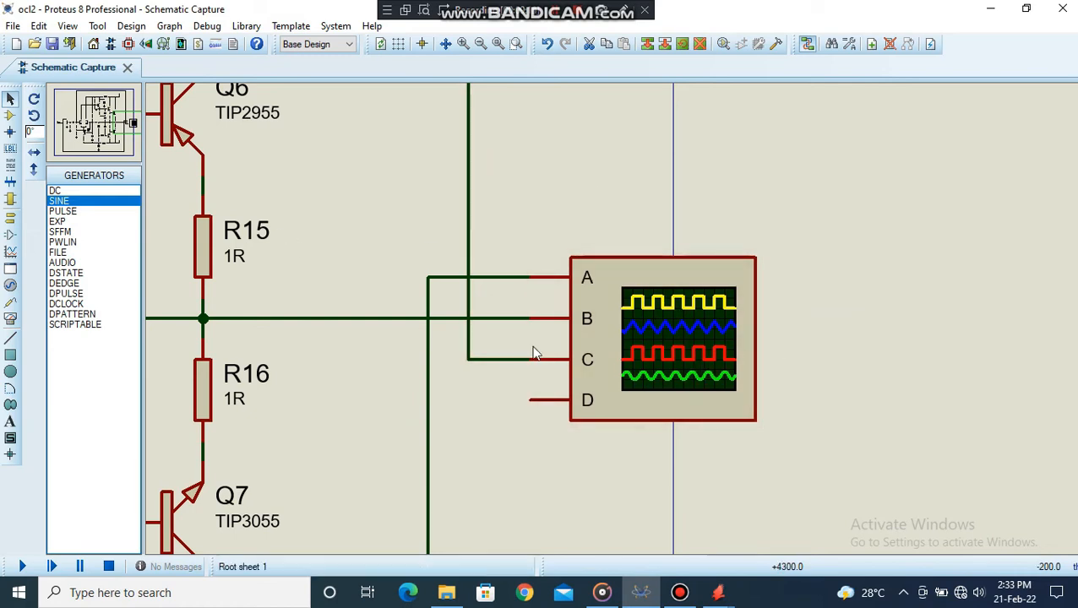
pyautogui.scroll(-1, 559, 334)
pyautogui.scroll(-1, 559, 334)
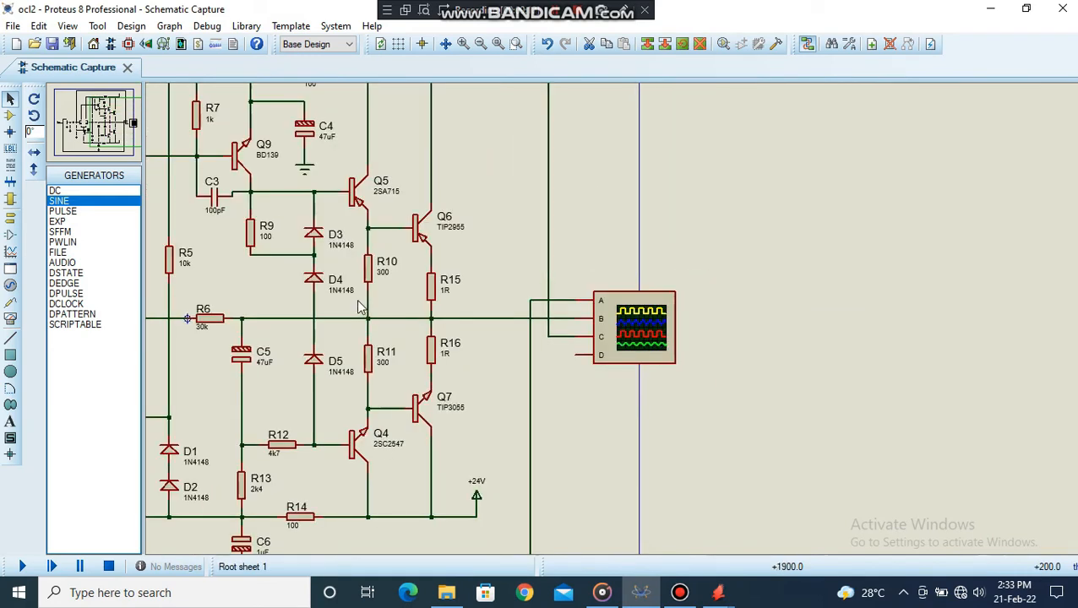
# - Run the simulation and move the Digital Oscilloscope window clear of the oscilloscope component in the schematic
pyautogui.middleClick(414, 291)
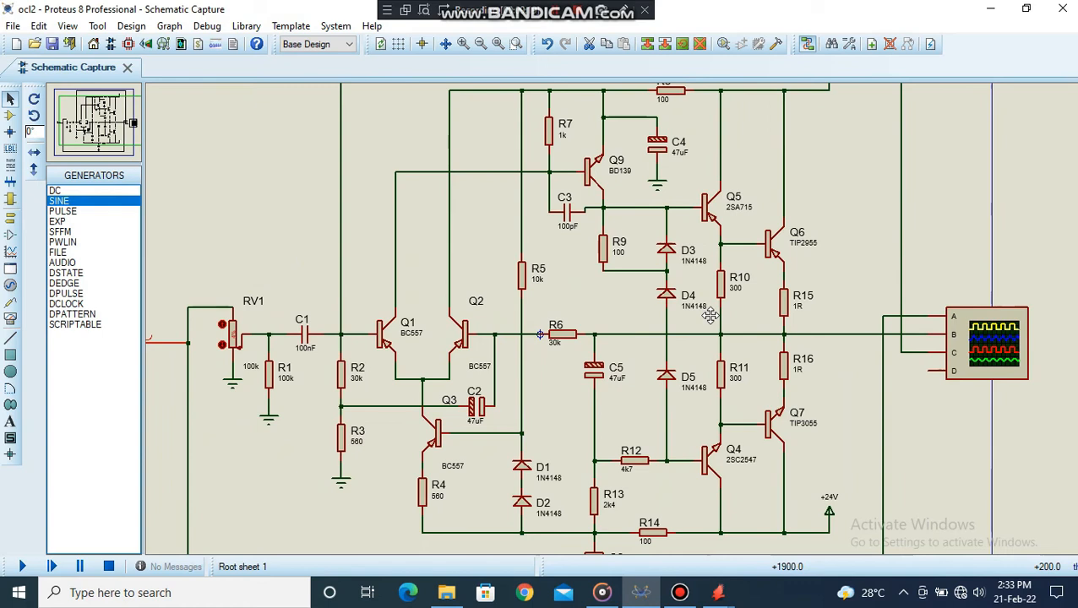
pyautogui.click(710, 313)
pyautogui.middleClick(315, 293)
pyautogui.click(340, 294)
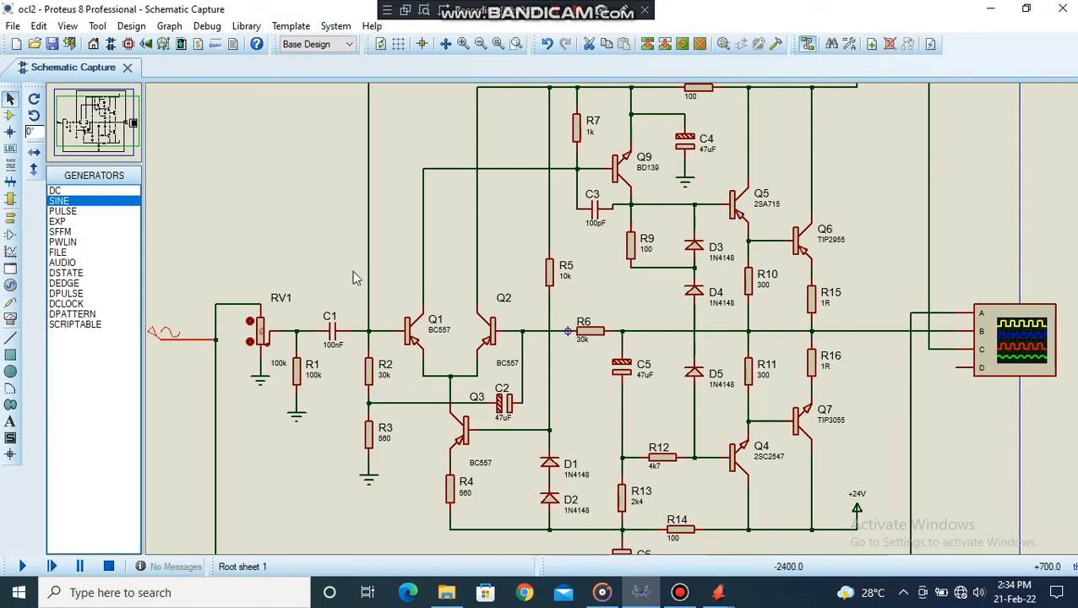
pyautogui.click(22, 567)
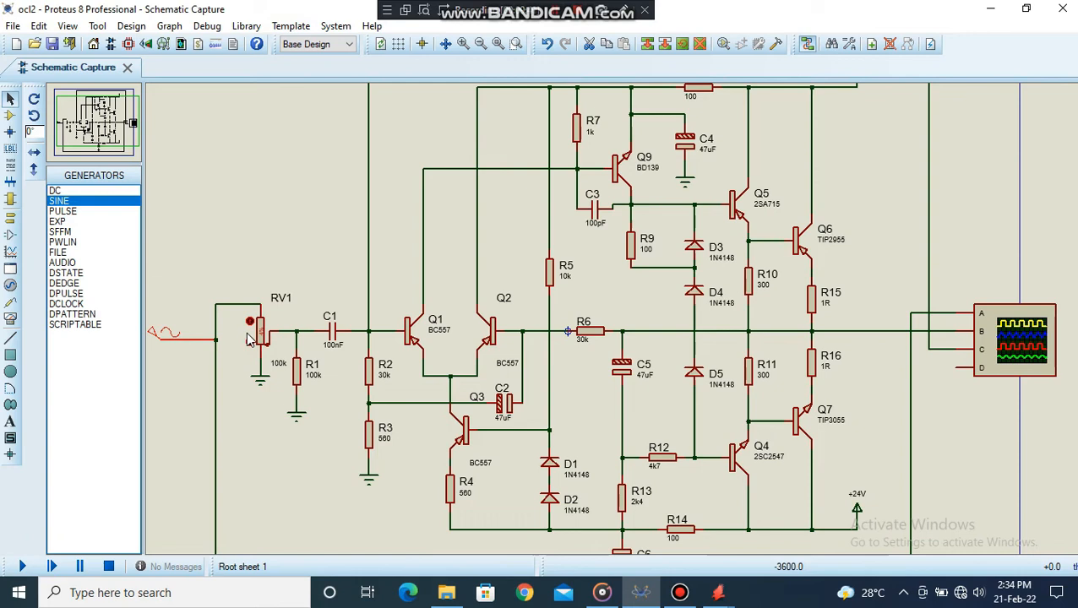
pyautogui.click(23, 567)
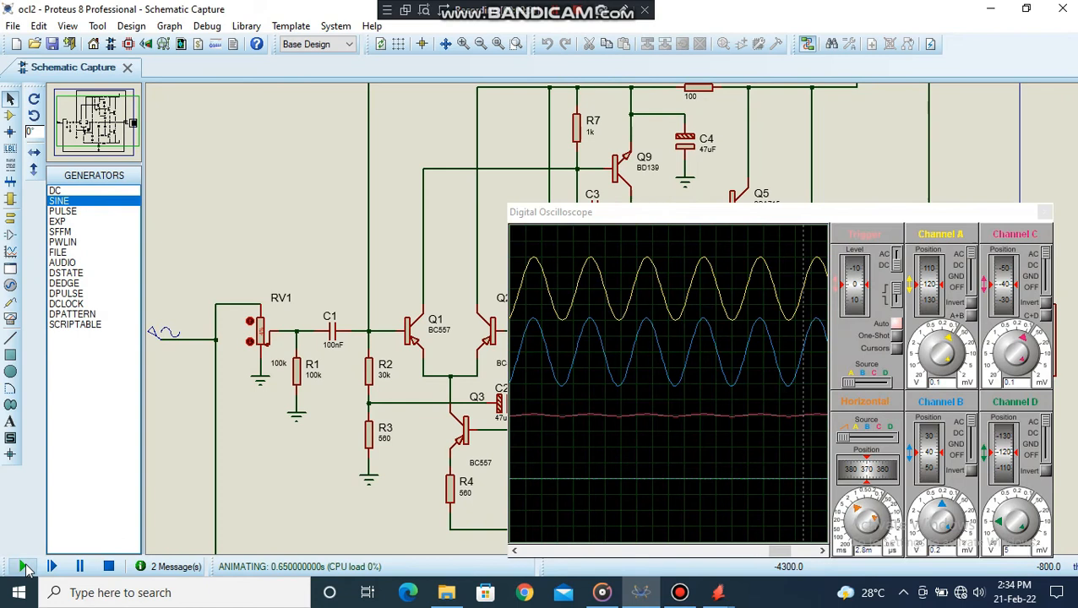
pyautogui.moveTo(581, 218); pyautogui.dragTo(497, 241)
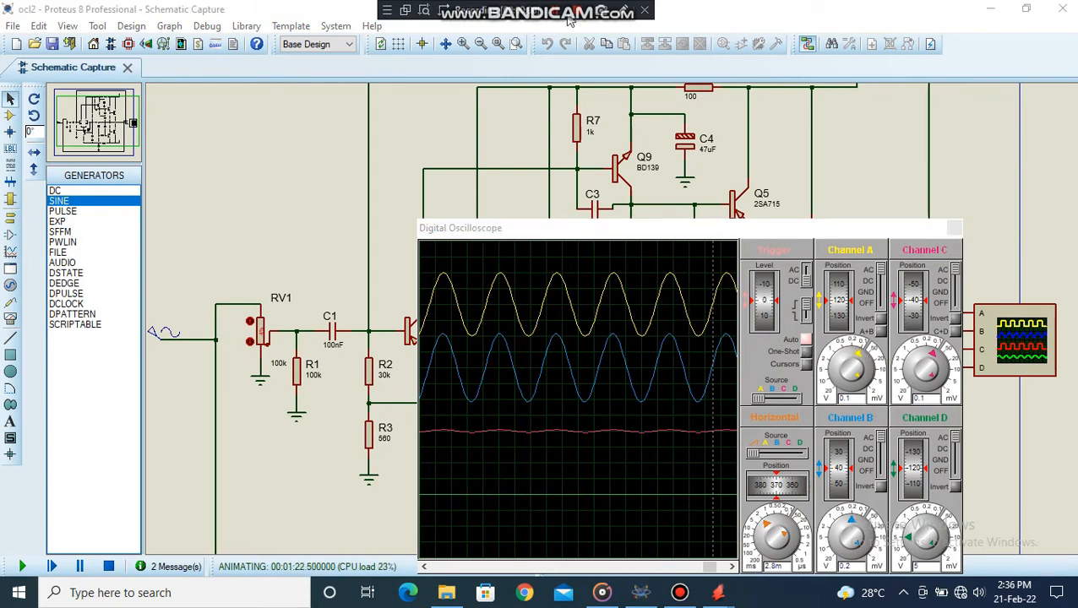
# - Set oscilloscope channel B to 0.1 V per division and lower potentiometer RV1 to its minimum so the amplifier gets no input
pyautogui.click(784, 231)
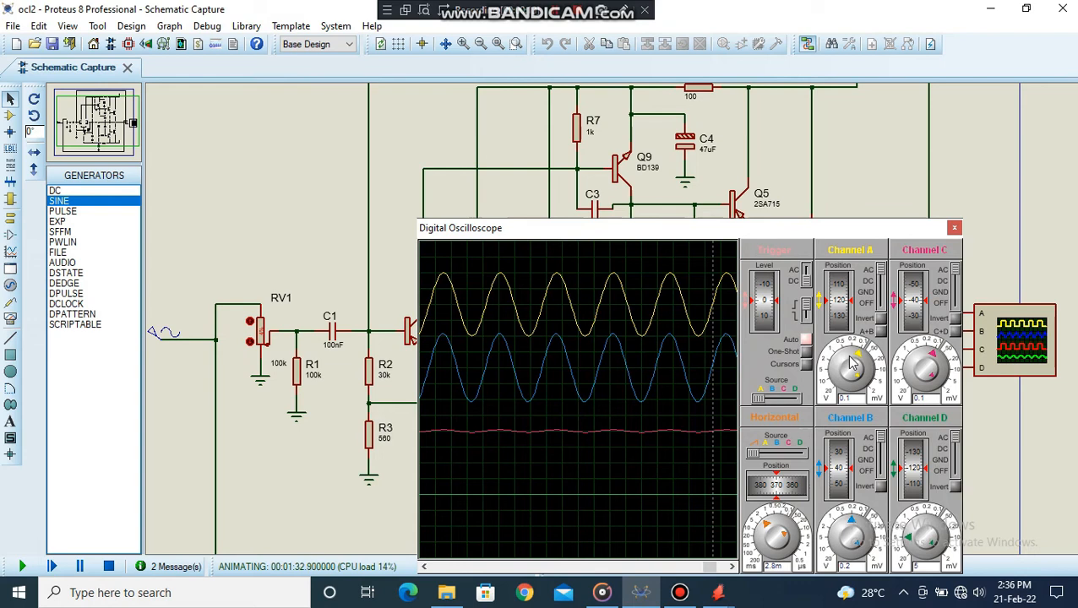
pyautogui.click(861, 526)
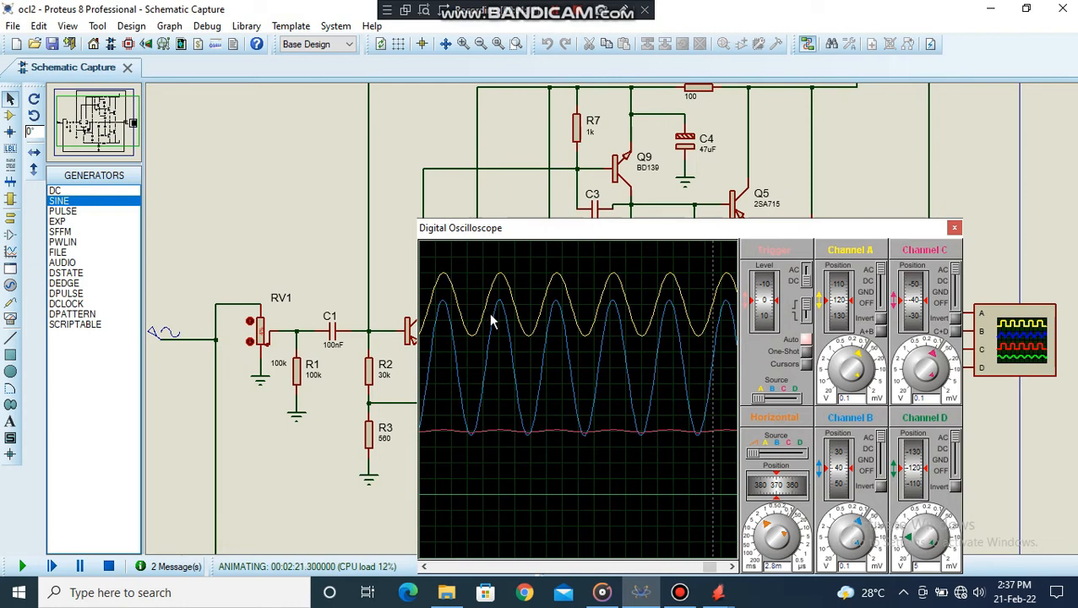
pyautogui.click(249, 343)
pyautogui.click(249, 343)
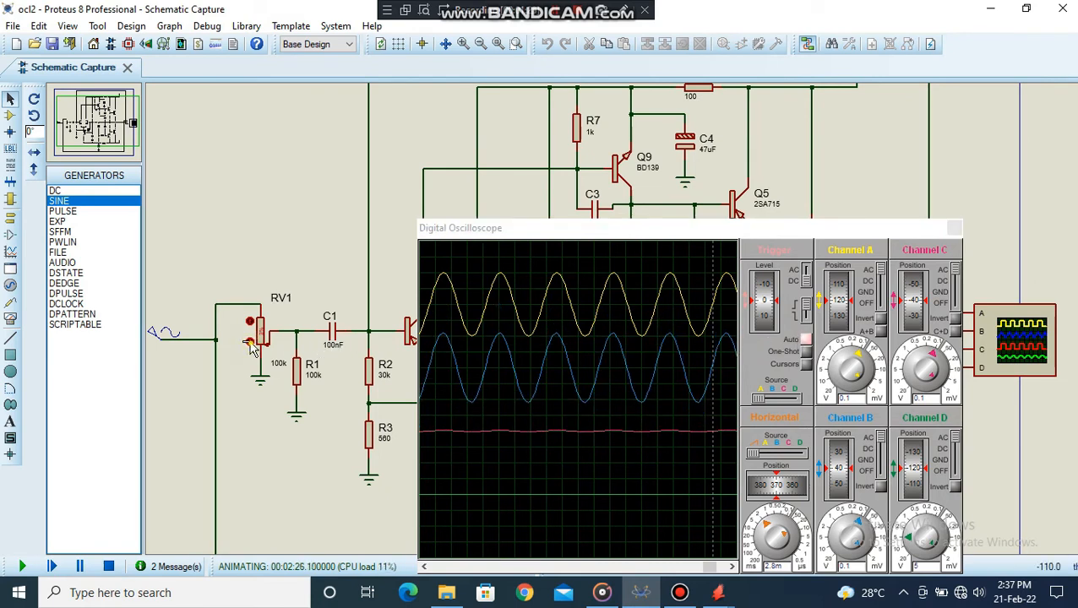
pyautogui.click(249, 343)
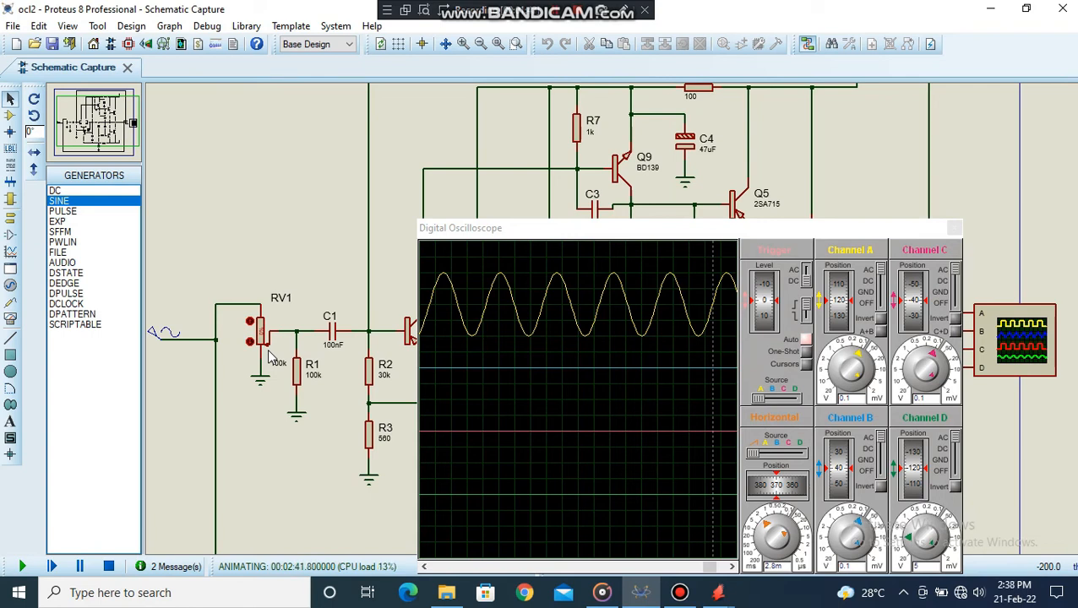
# - Raise potentiometer RV1 step by step until the channel B output trace extends far beyond the oscilloscope display
pyautogui.click(250, 322)
pyautogui.click(249, 323)
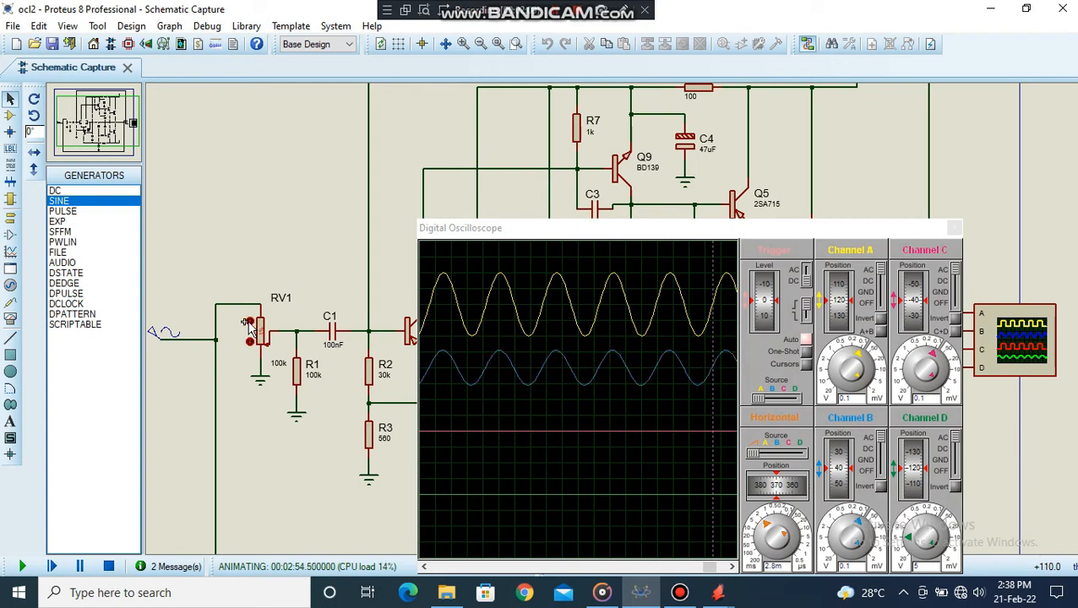
pyautogui.click(249, 322)
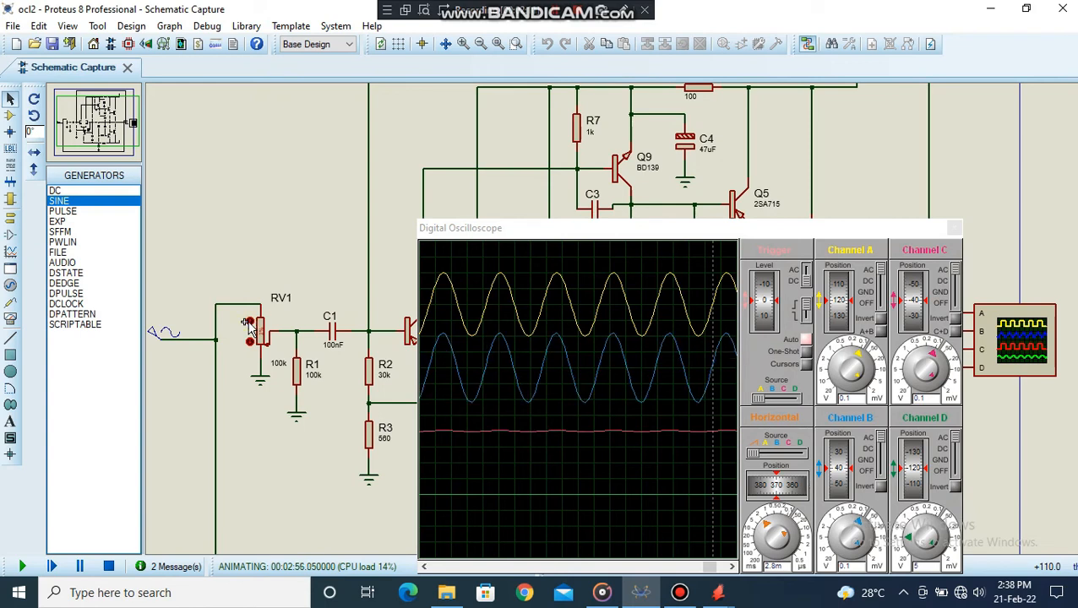
pyautogui.click(248, 323)
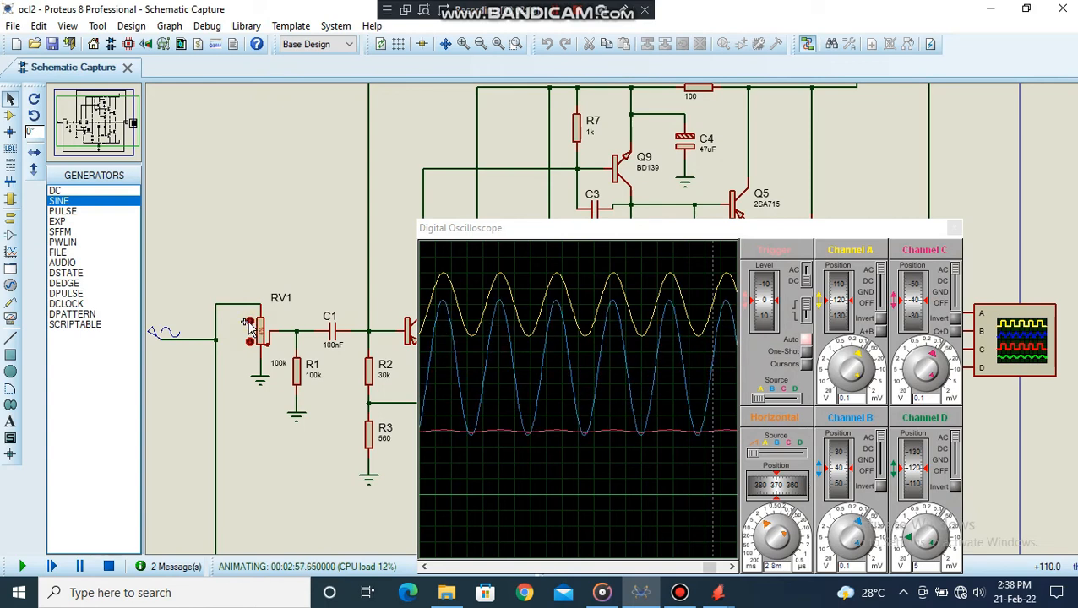
pyautogui.click(248, 323)
pyautogui.click(248, 324)
pyautogui.click(248, 324)
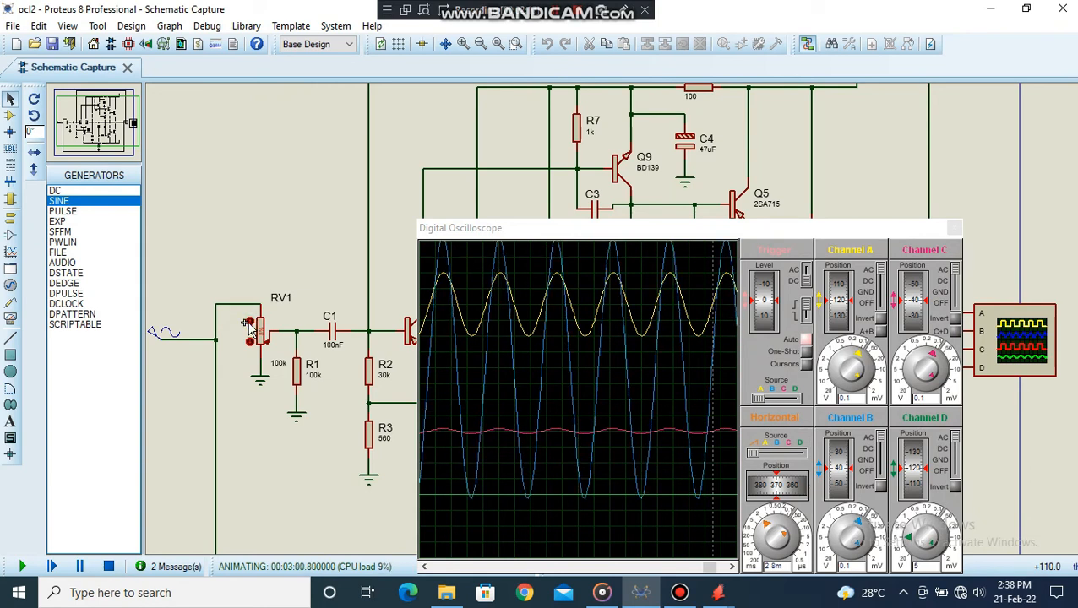
pyautogui.click(249, 324)
pyautogui.click(248, 324)
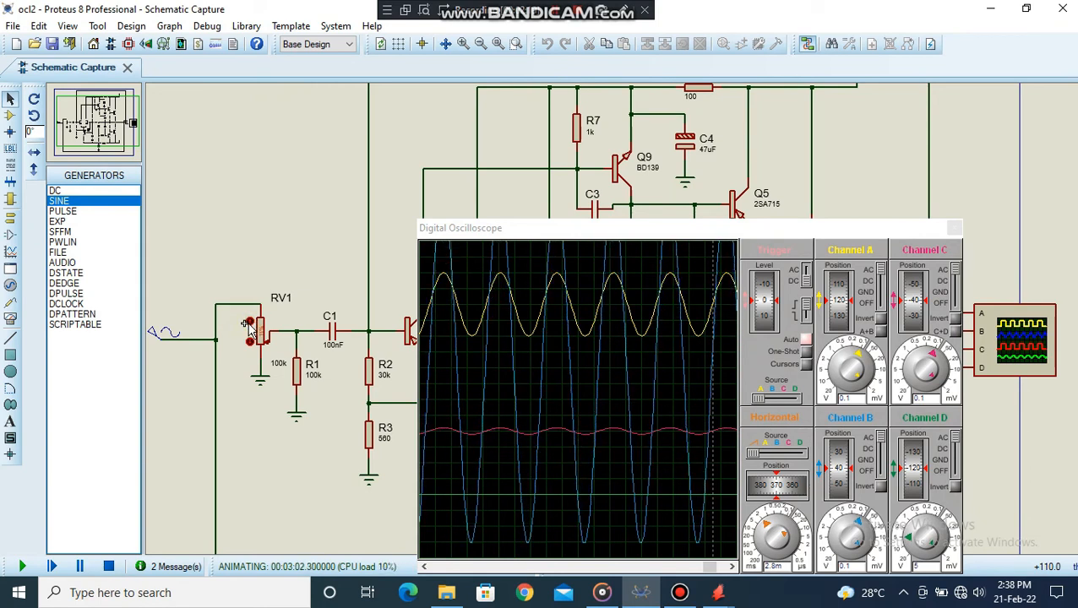
pyautogui.click(250, 326)
pyautogui.click(248, 323)
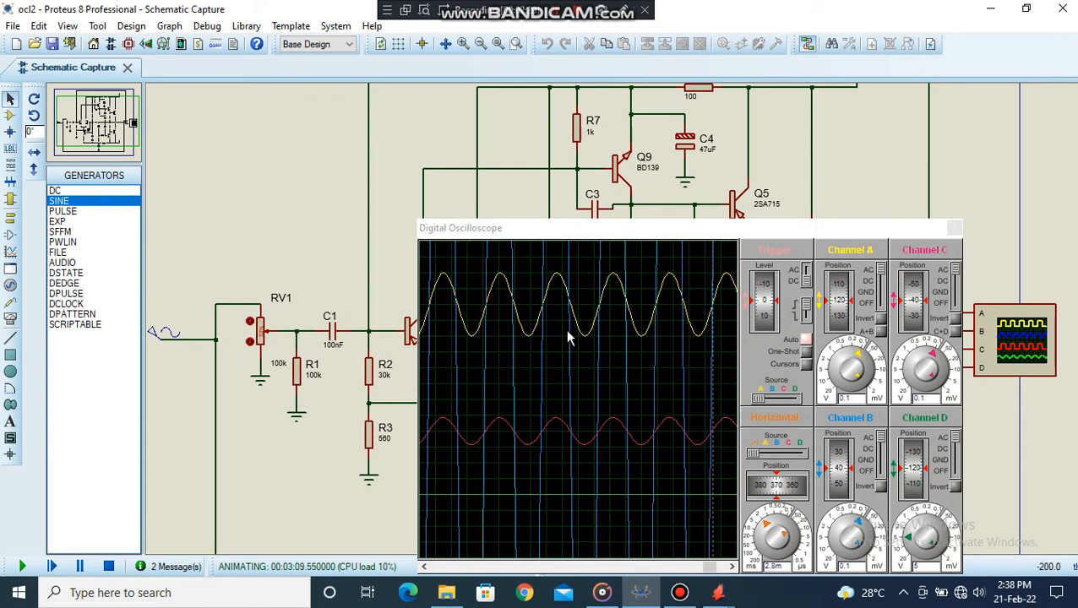
# - Set oscilloscope channel B to 1 V per division and raise potentiometer RV1 a few more increments
pyautogui.click(845, 524)
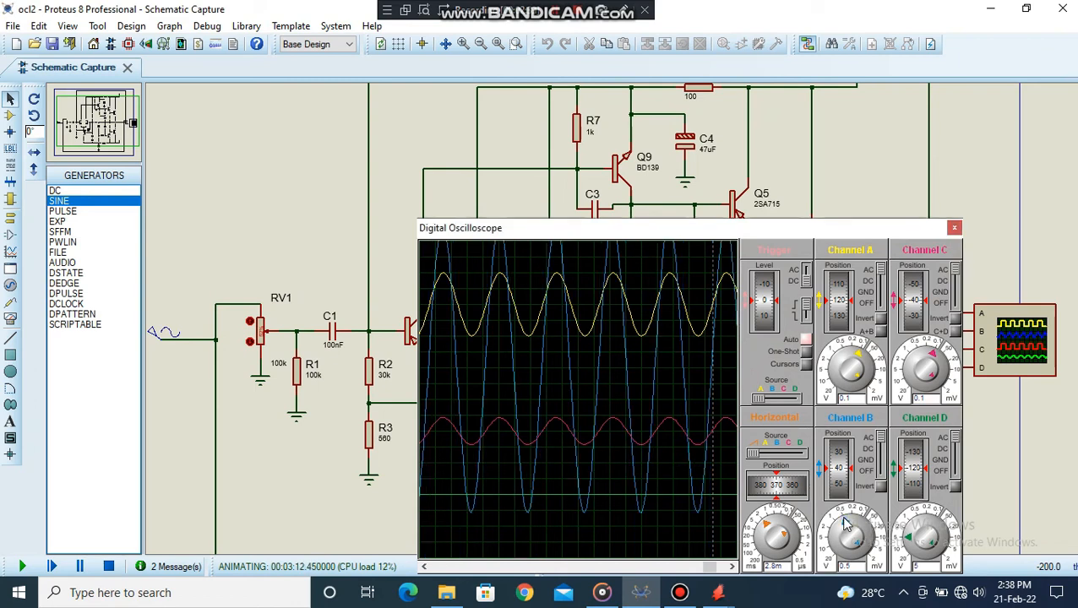
pyautogui.click(843, 527)
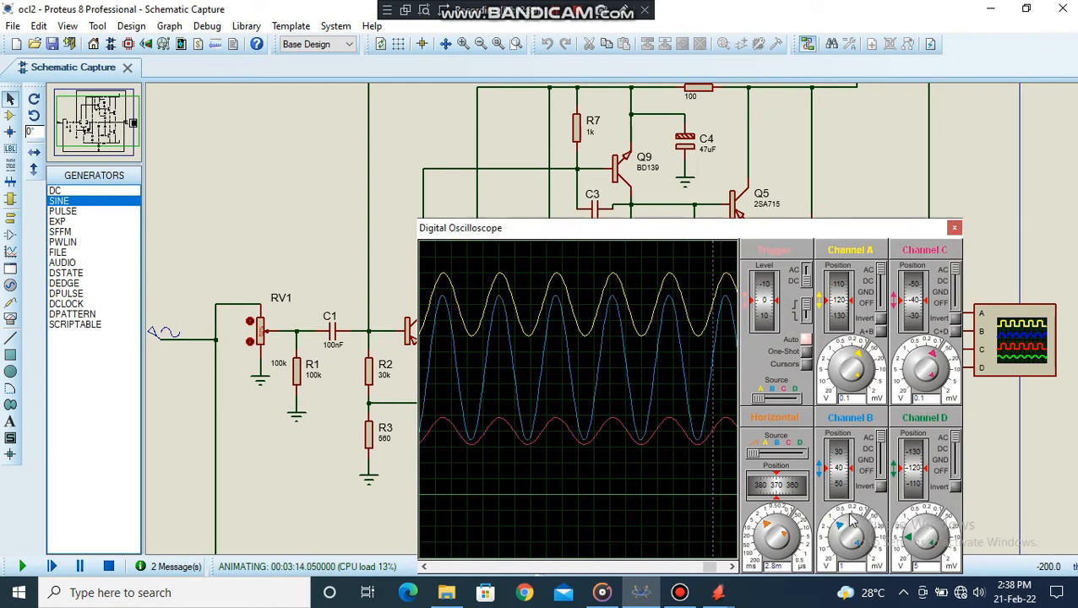
pyautogui.click(248, 322)
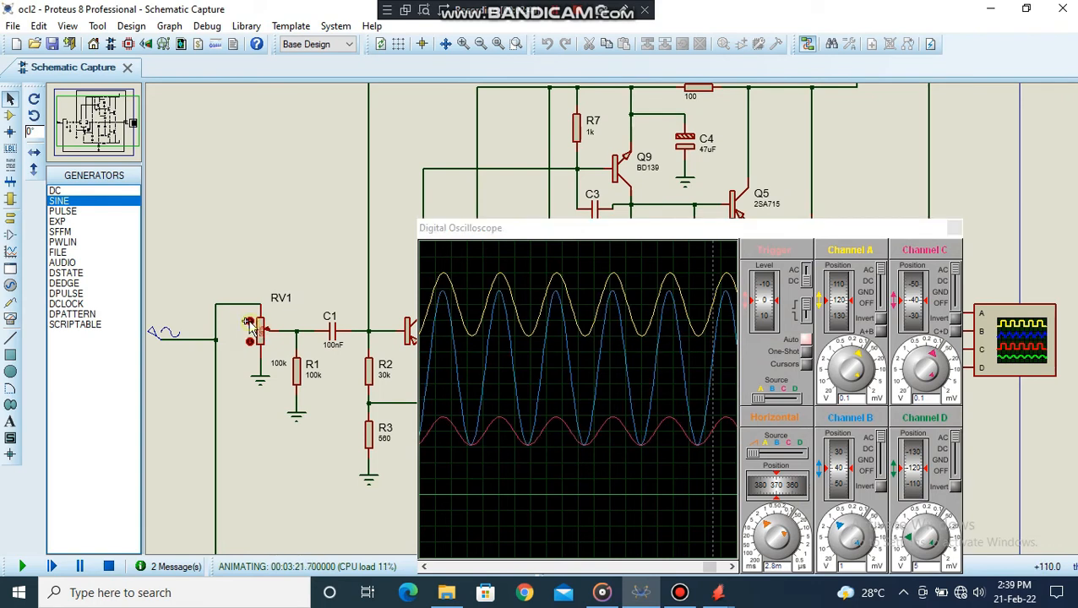
pyautogui.click(249, 322)
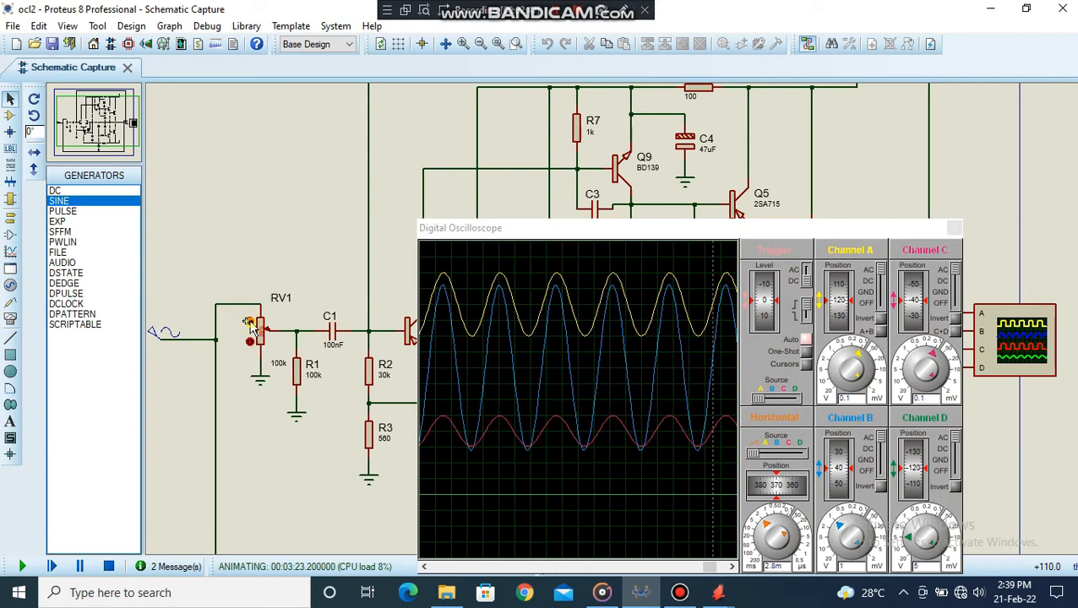
pyautogui.click(250, 323)
pyautogui.click(251, 323)
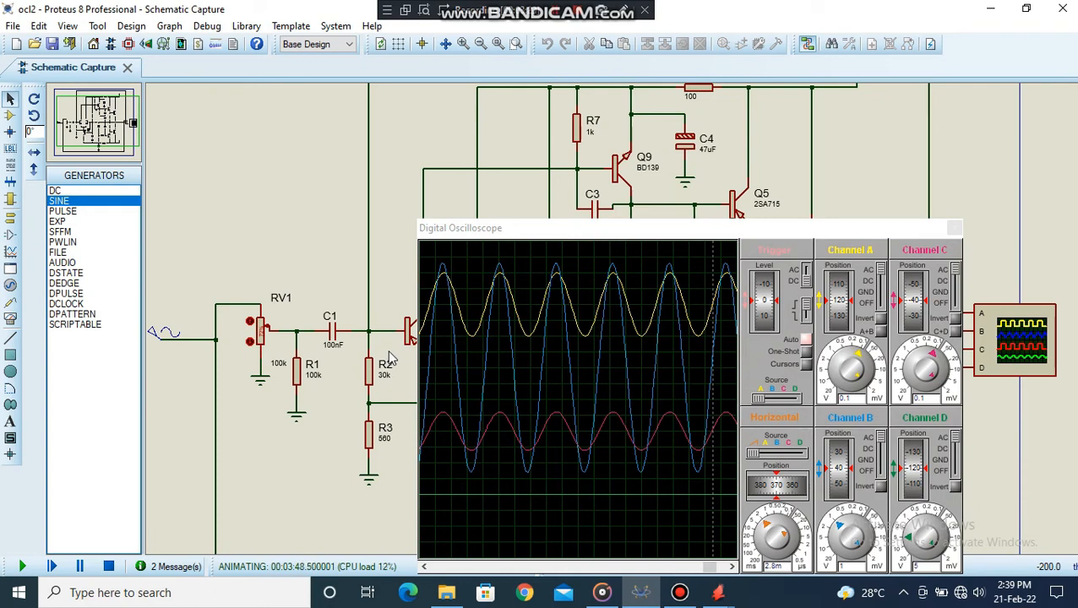
# - Stop the simulation and set the frequency of the sinus generator at the amplifier input to 20k Hz
pyautogui.click(108, 567)
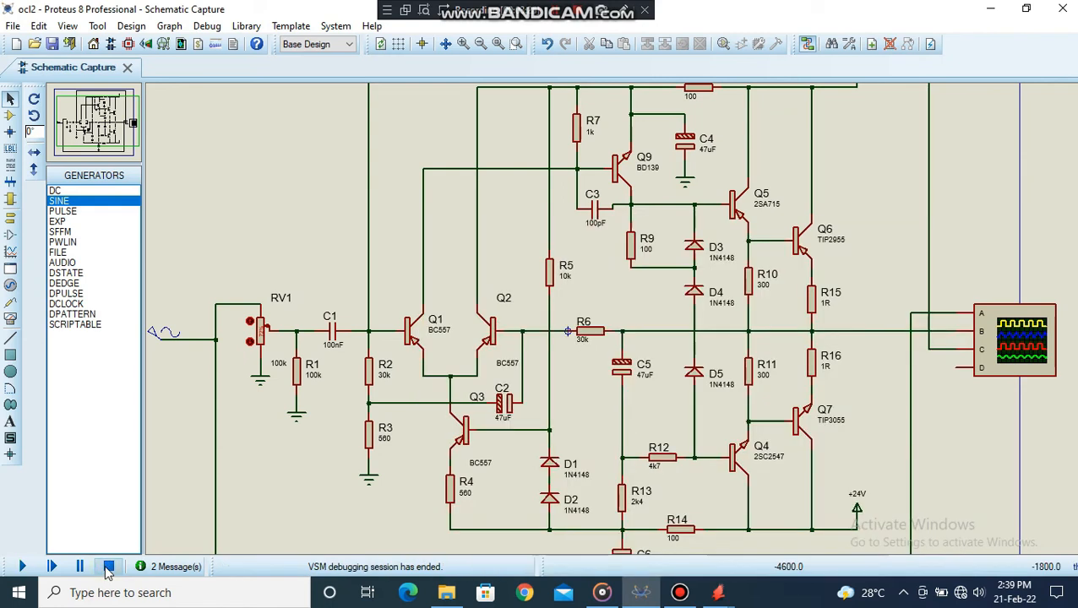
pyautogui.doubleClick(152, 333)
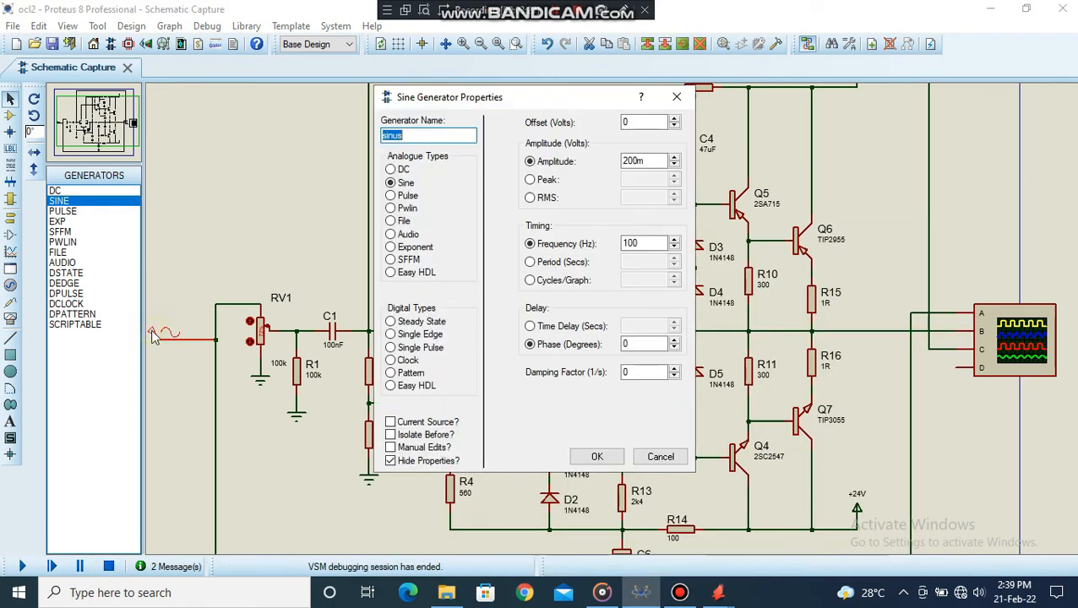
pyautogui.doubleClick(642, 243)
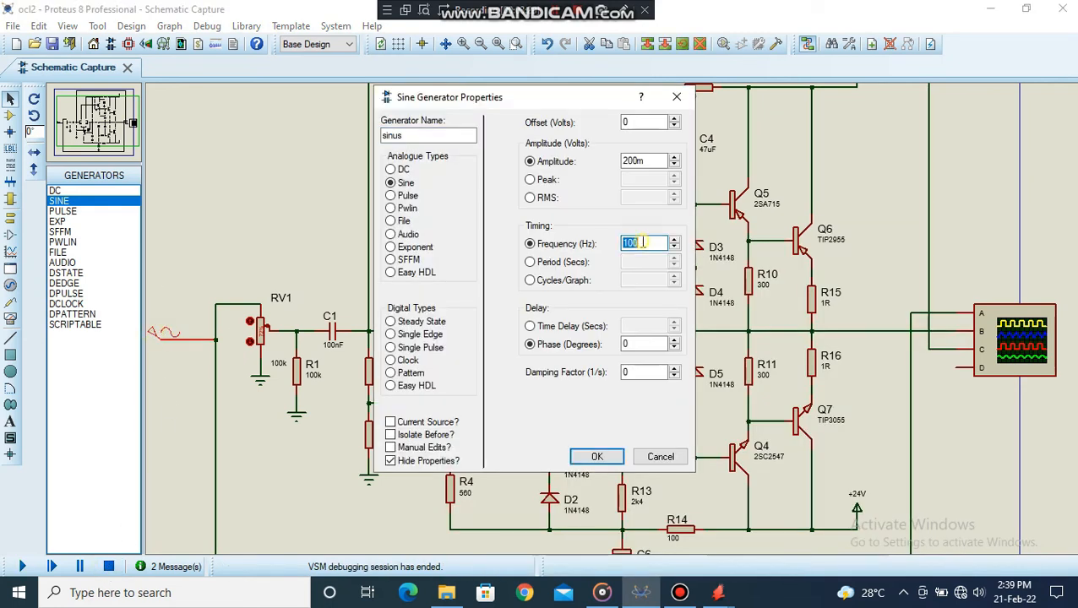
pyautogui.write('20k')
pyautogui.click(598, 457)
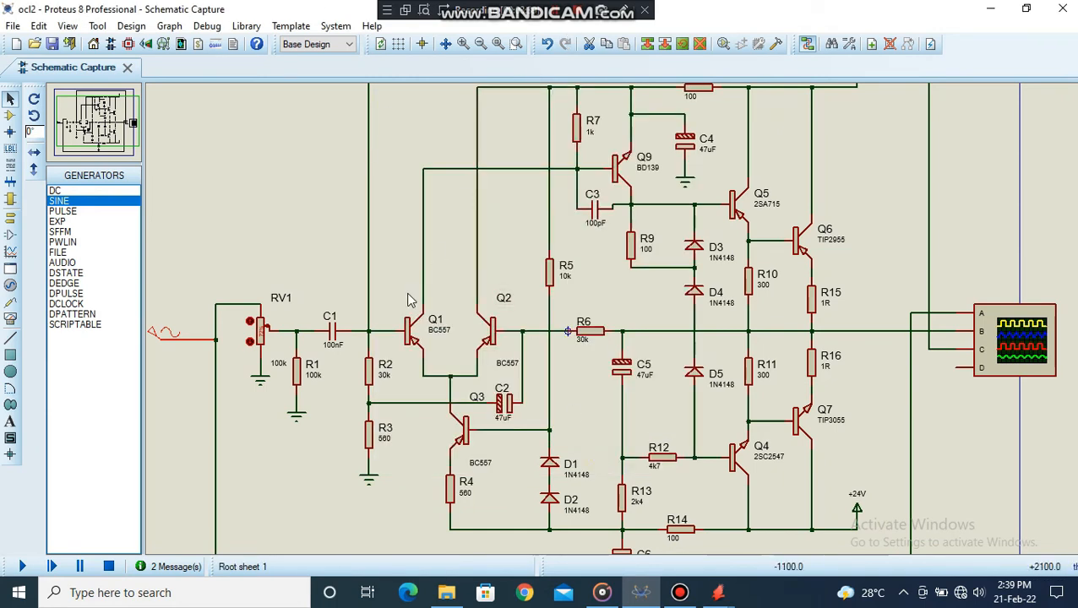
# - Run the simulation and set the oscilloscope's horizontal timebase to 14 µs per division, also trying 7, 2.8 and 28 µs
pyautogui.click(25, 567)
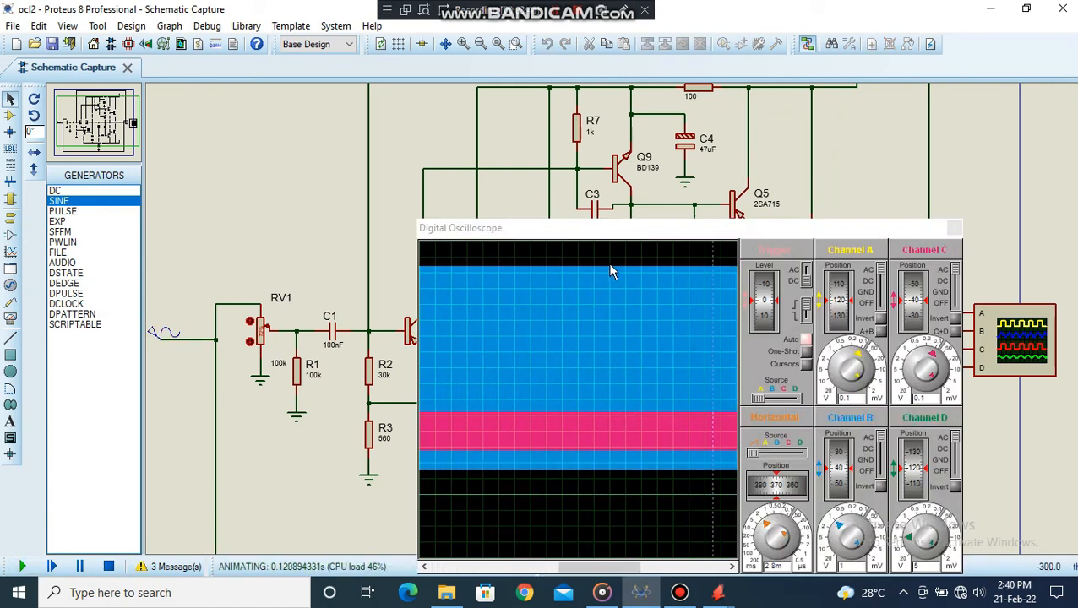
pyautogui.moveTo(764, 528); pyautogui.dragTo(795, 531)
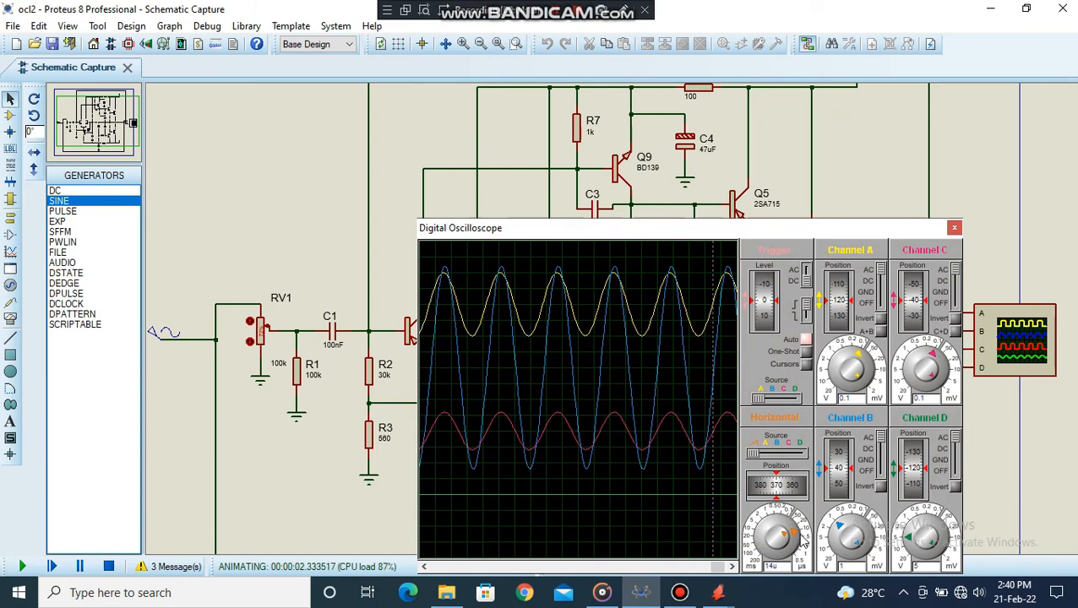
pyautogui.click(794, 535)
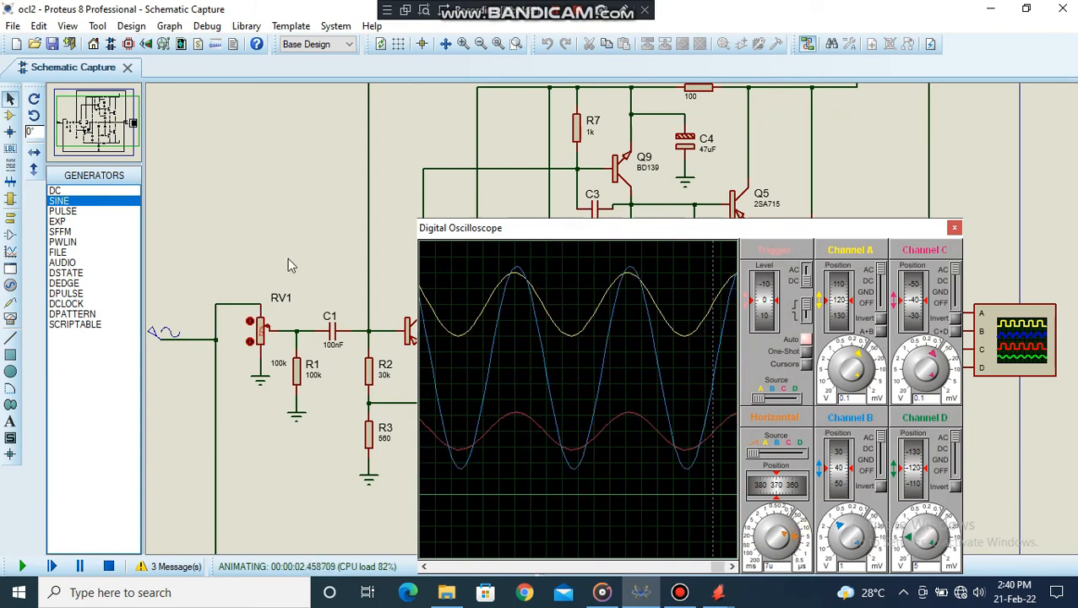
pyautogui.click(799, 545)
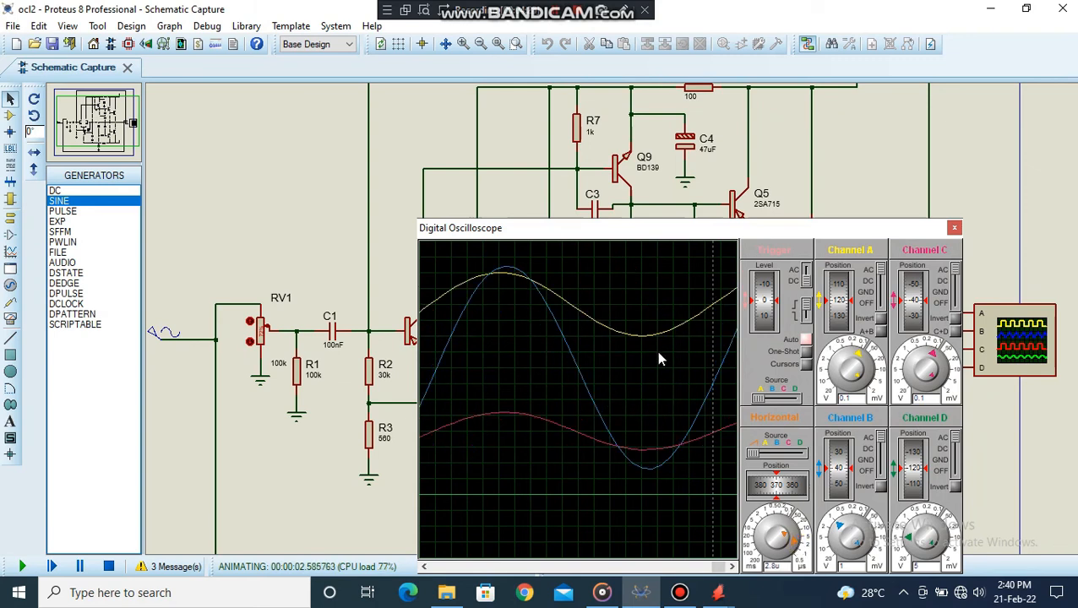
pyautogui.click(794, 531)
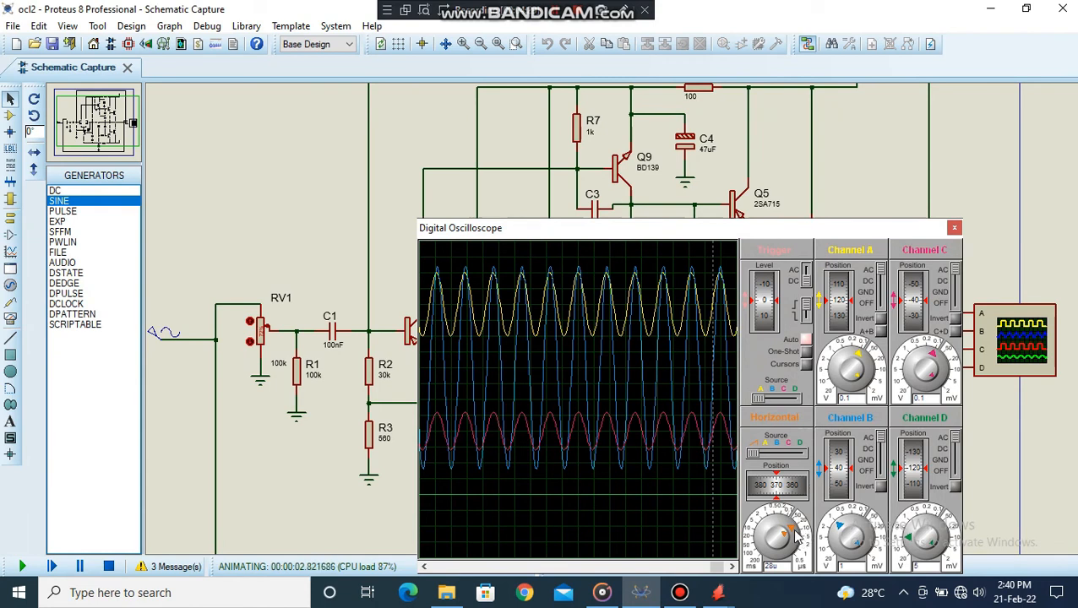
pyautogui.click(794, 532)
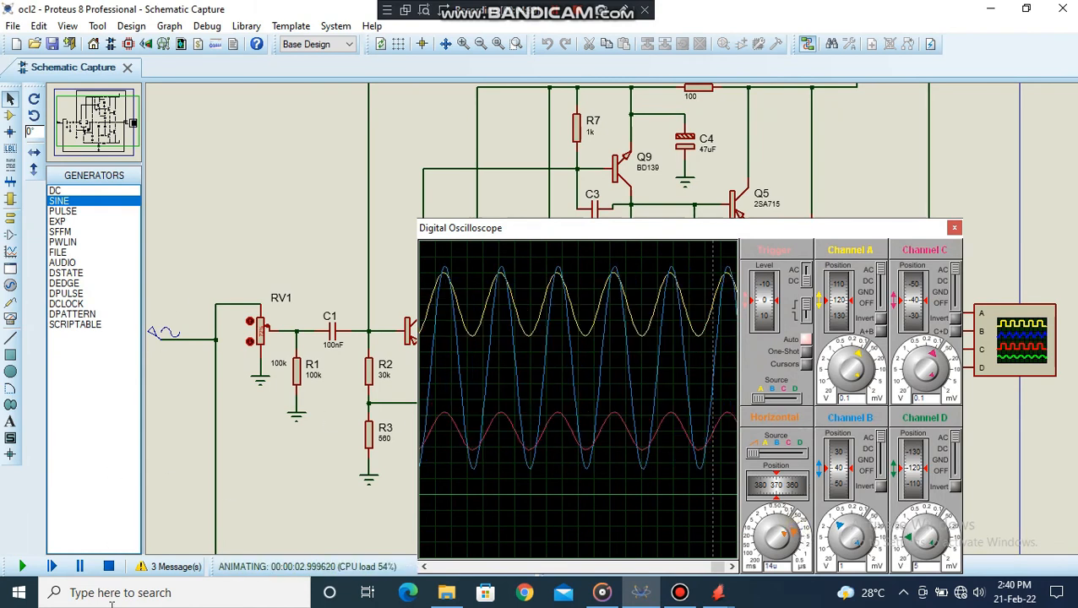
# - Stop the simulation and set the amplitude of the sinus generator to 1000m volts
pyautogui.click(108, 566)
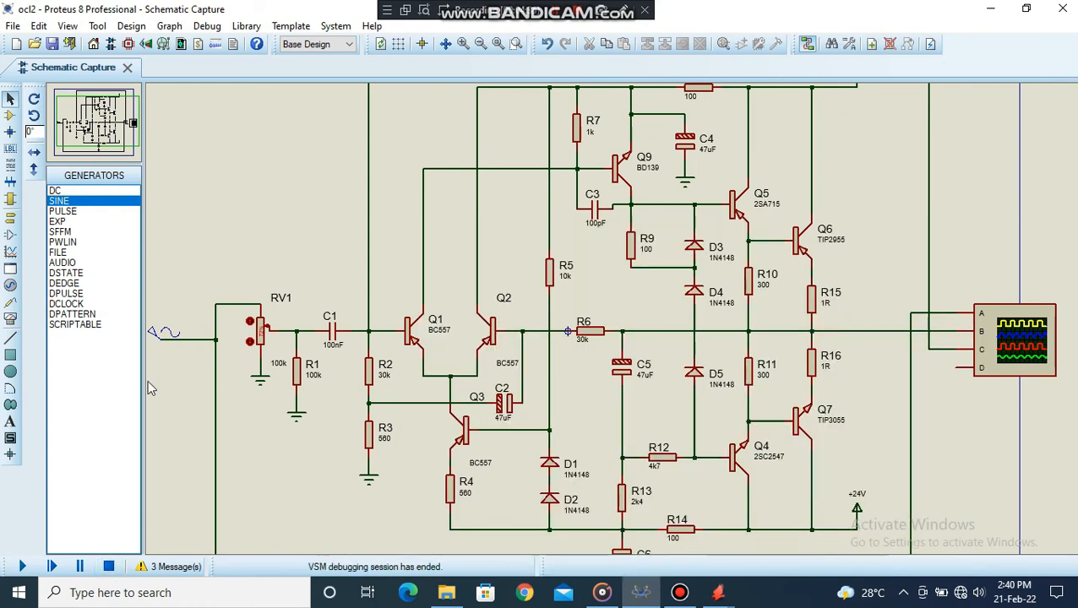
pyautogui.doubleClick(154, 336)
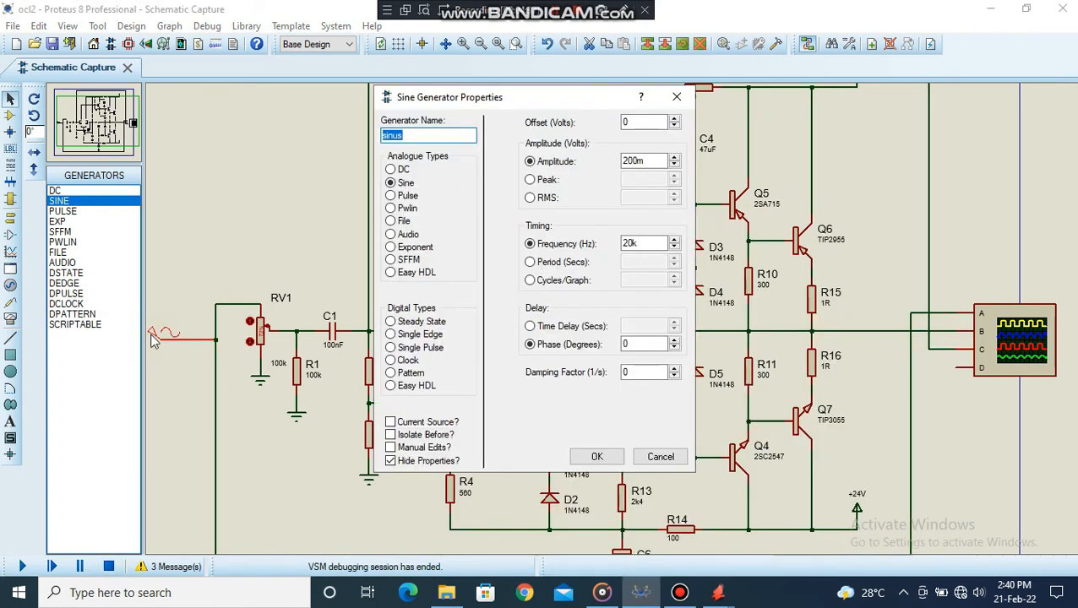
pyautogui.click(628, 160)
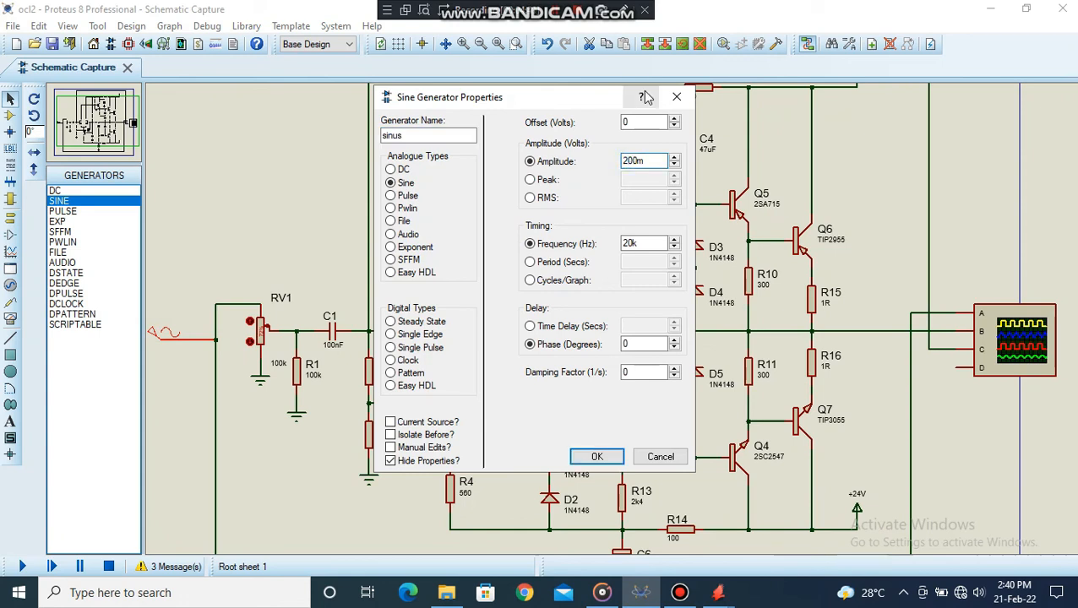
pyautogui.press('BackSpace')
pyautogui.write('10')
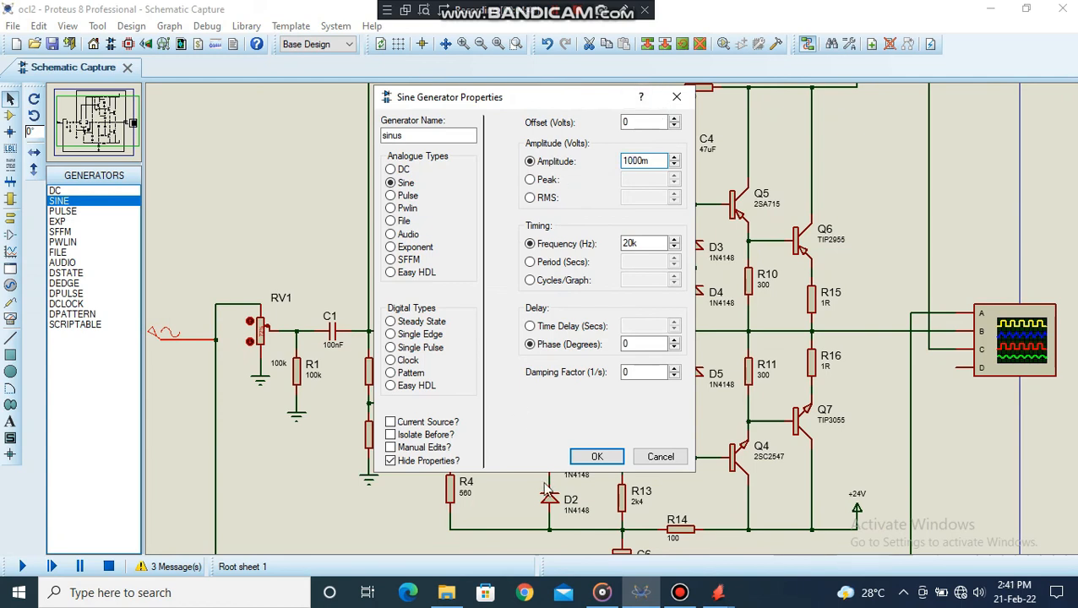
pyautogui.click(597, 457)
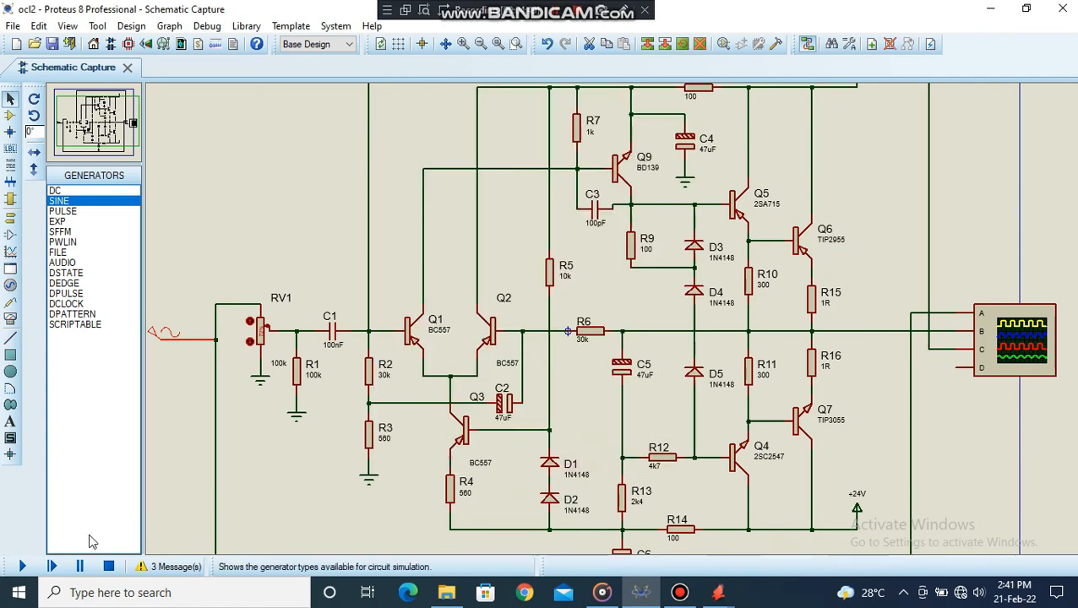
# - Rerun the simulation with oscilloscope channel A scaled to 0.13 V and channel B to 2.5 V per division, ending with the run stopped
pyautogui.click(23, 567)
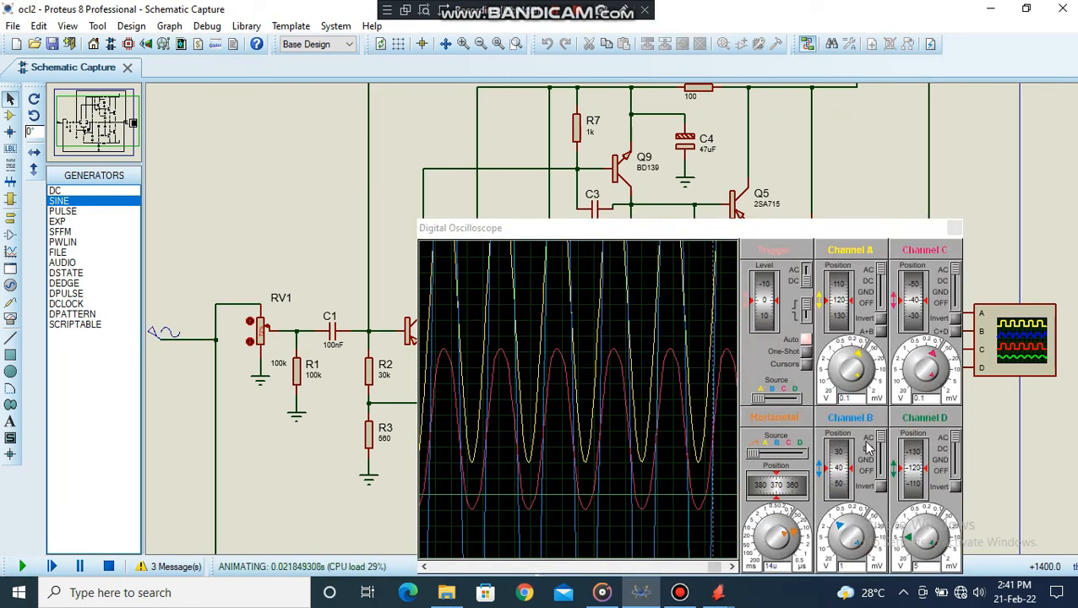
pyautogui.click(862, 375)
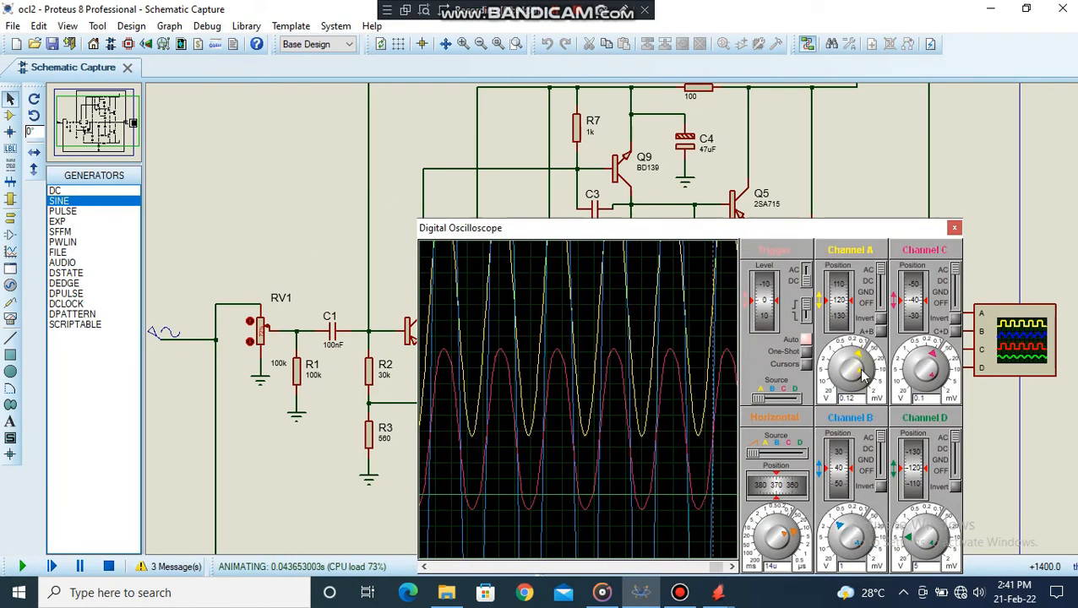
pyautogui.click(862, 533)
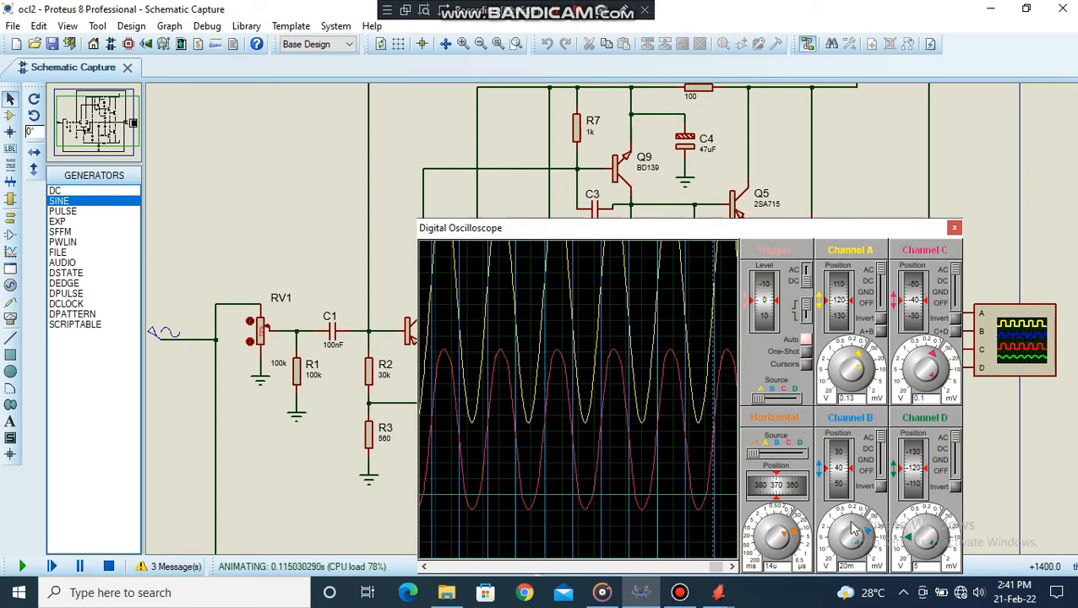
pyautogui.click(865, 541)
pyautogui.click(840, 524)
pyautogui.click(860, 537)
pyautogui.moveTo(860, 537)
pyautogui.mouseDown()
pyautogui.moveTo(852, 529)
pyautogui.moveTo(847, 547)
pyautogui.mouseUp()
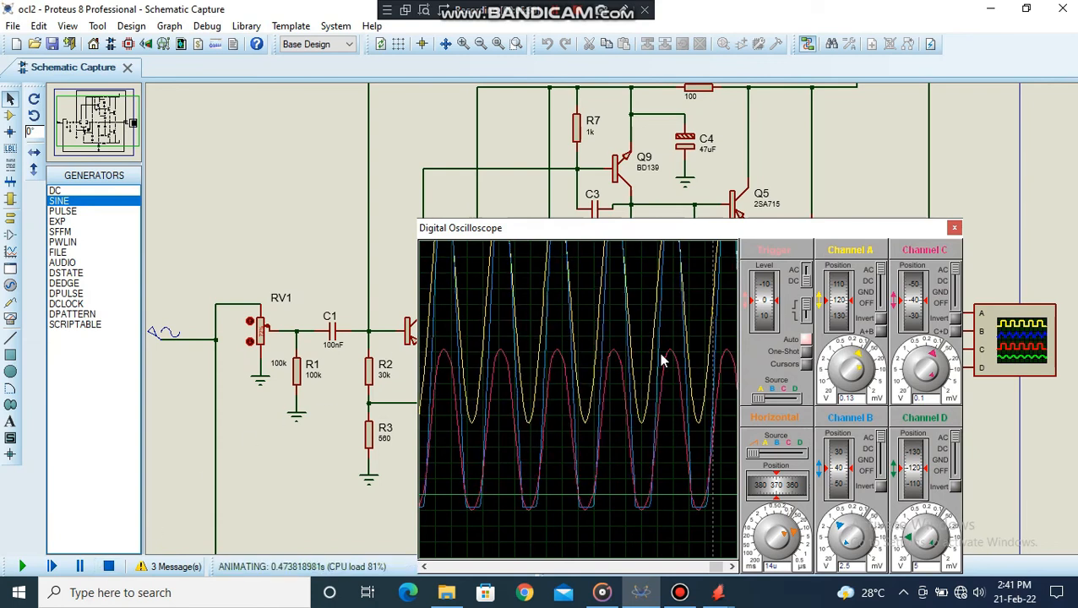
pyautogui.click(108, 567)
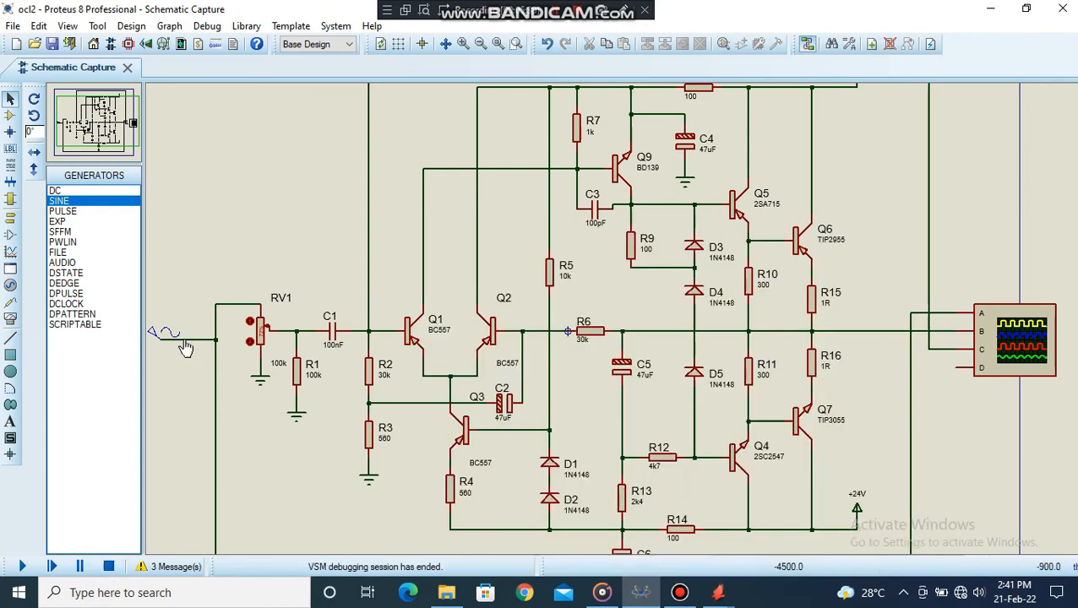
# - Set the amplitude of the sinus generator to 800m volts and check the oscilloscope waveforms in a brief simulation run
pyautogui.doubleClick(152, 336)
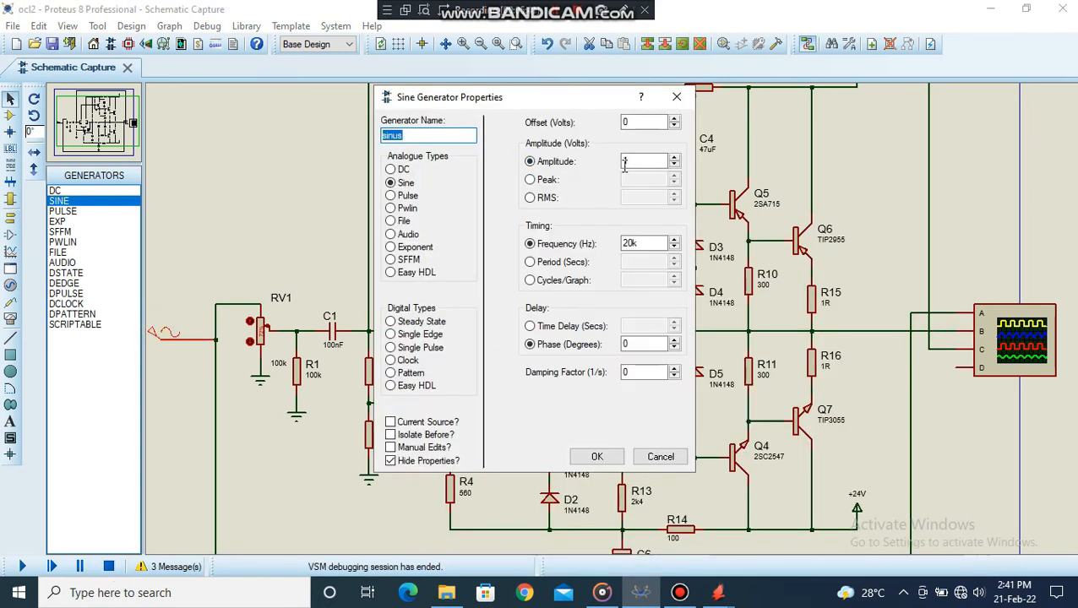
pyautogui.doubleClick(640, 161)
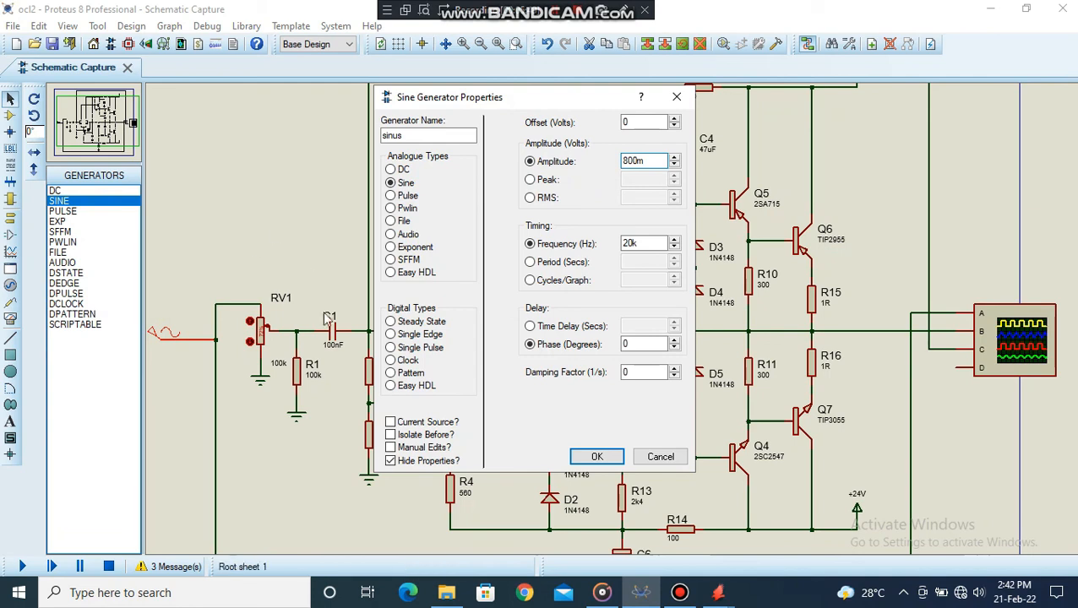
pyautogui.click(593, 459)
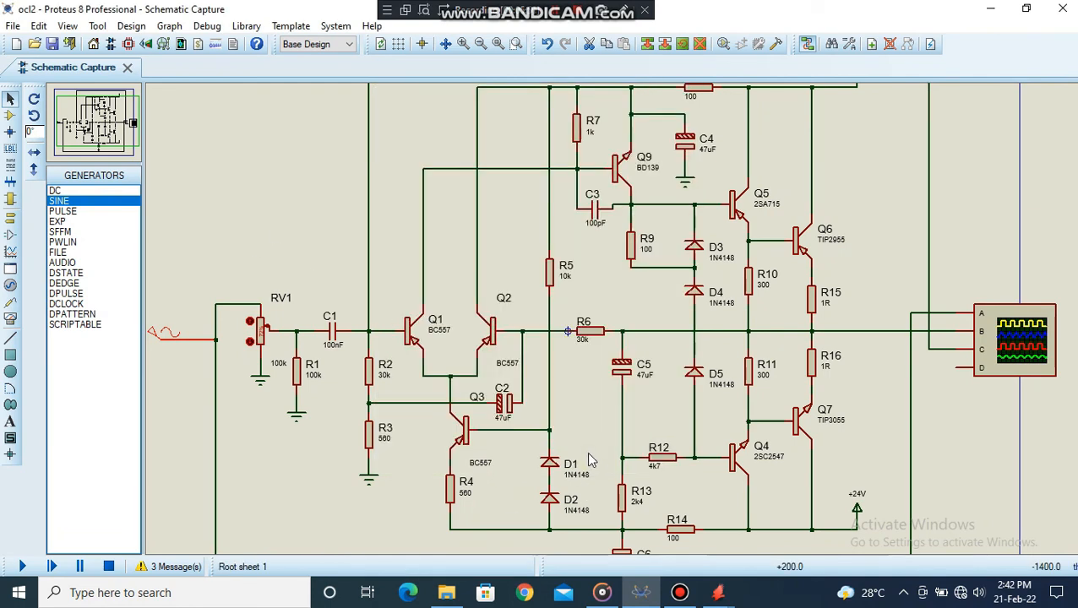
pyautogui.click(22, 566)
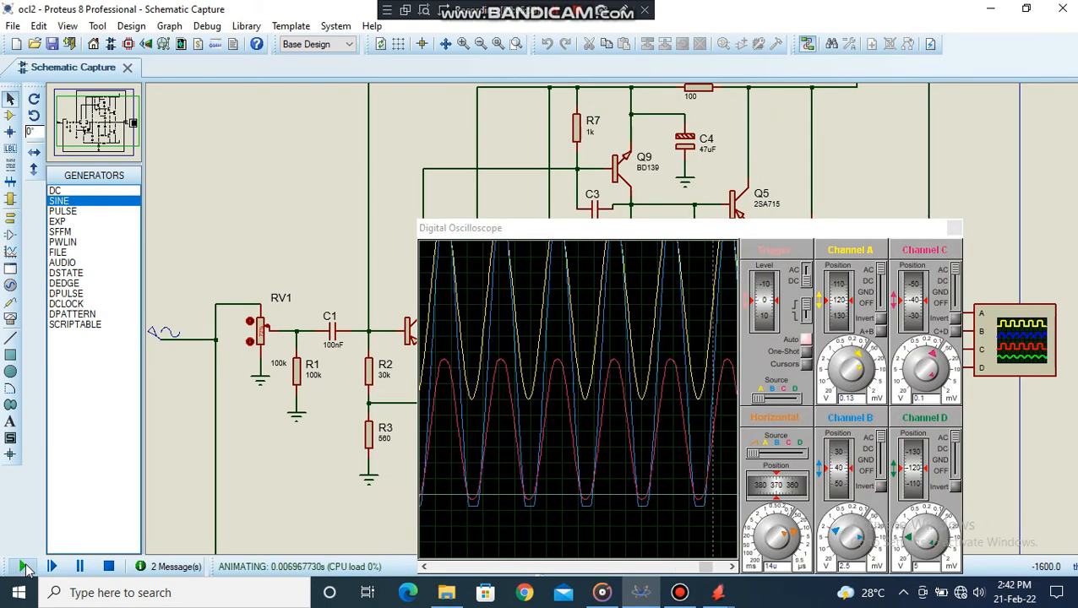
pyautogui.click(103, 567)
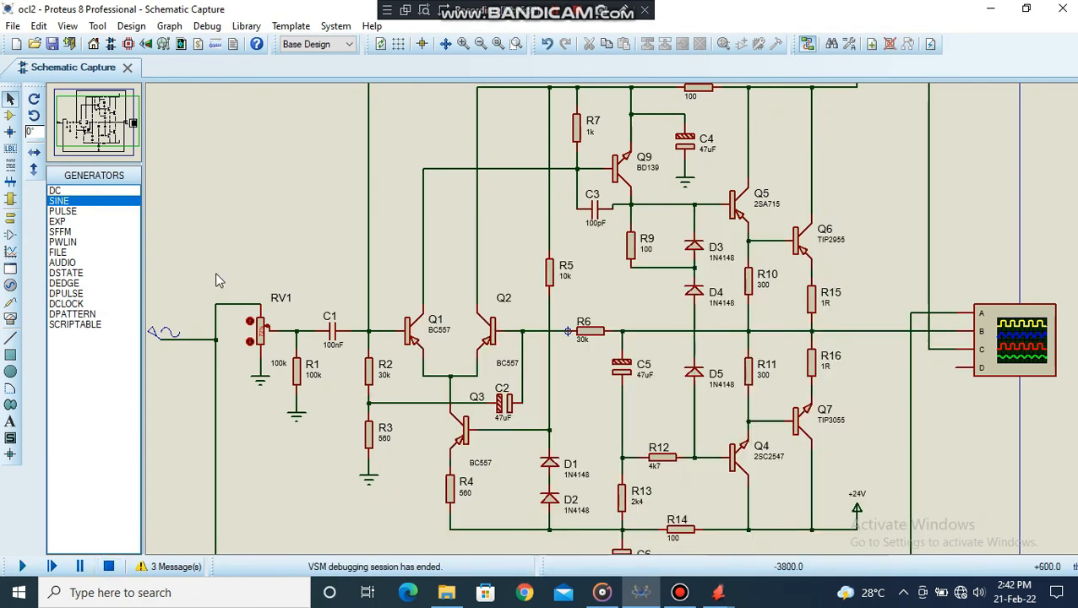
# - Set the sinus generator's amplitude to 500m volts and run the simulation to examine the oscilloscope's input and output waveforms, ending with the run stopped
pyautogui.doubleClick(165, 333)
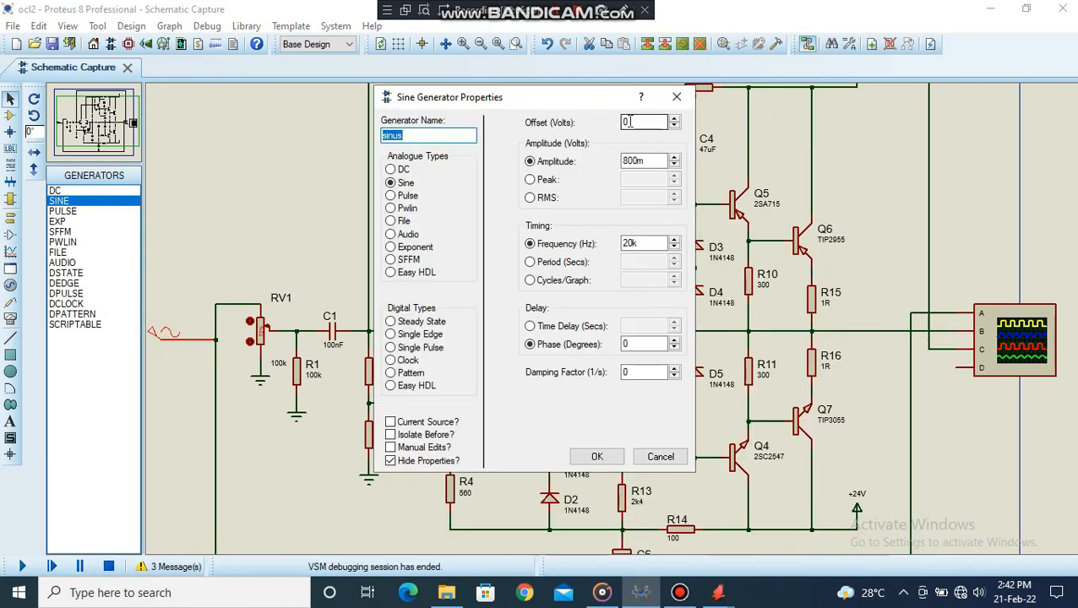
pyautogui.click(632, 161)
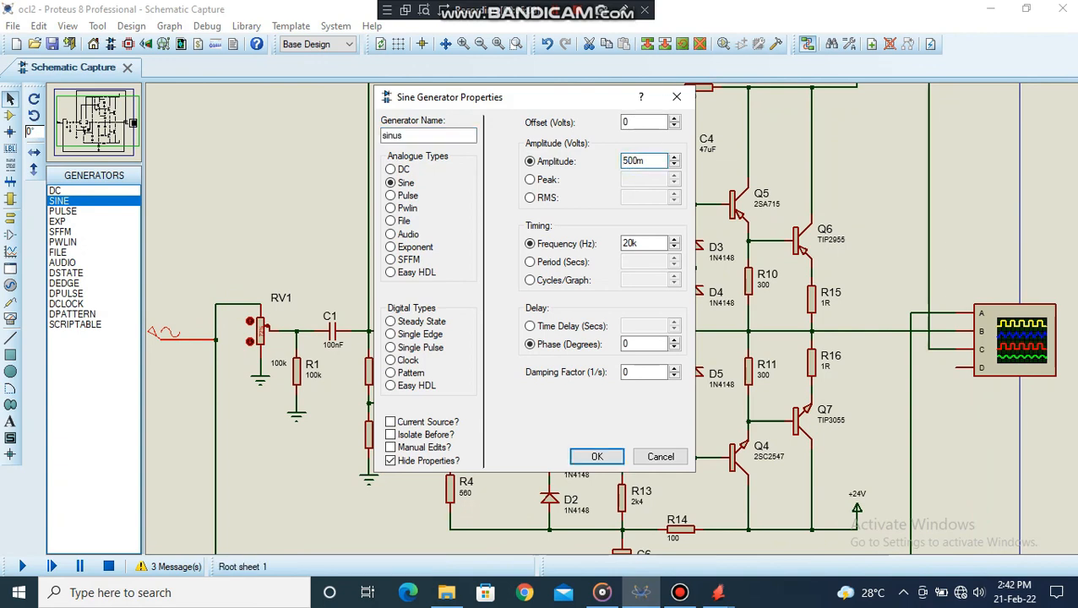
pyautogui.click(597, 456)
pyautogui.click(22, 567)
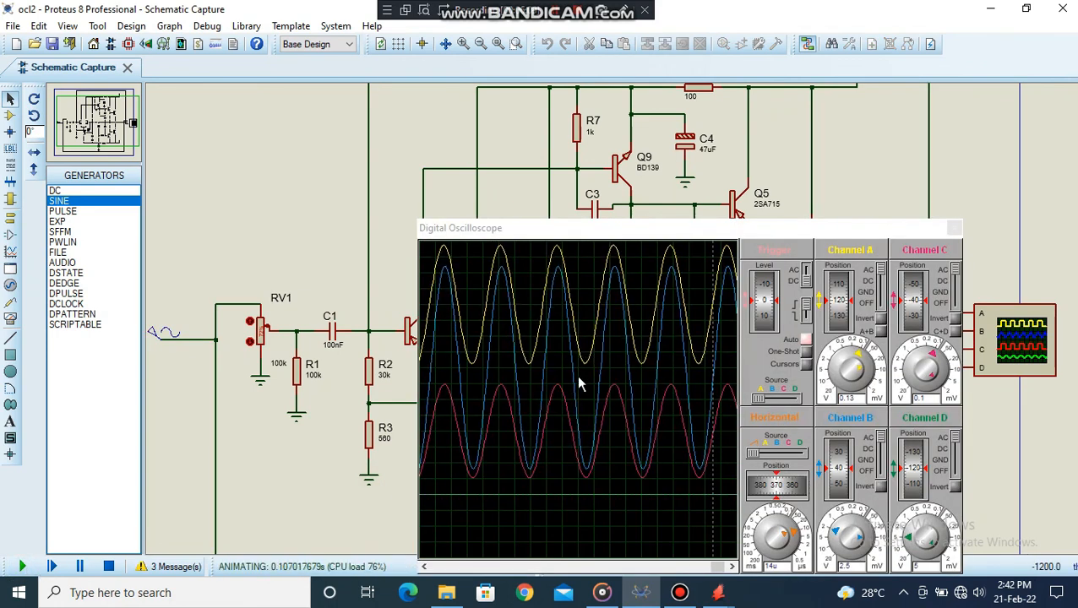
pyautogui.moveTo(595, 240); pyautogui.dragTo(560, 184)
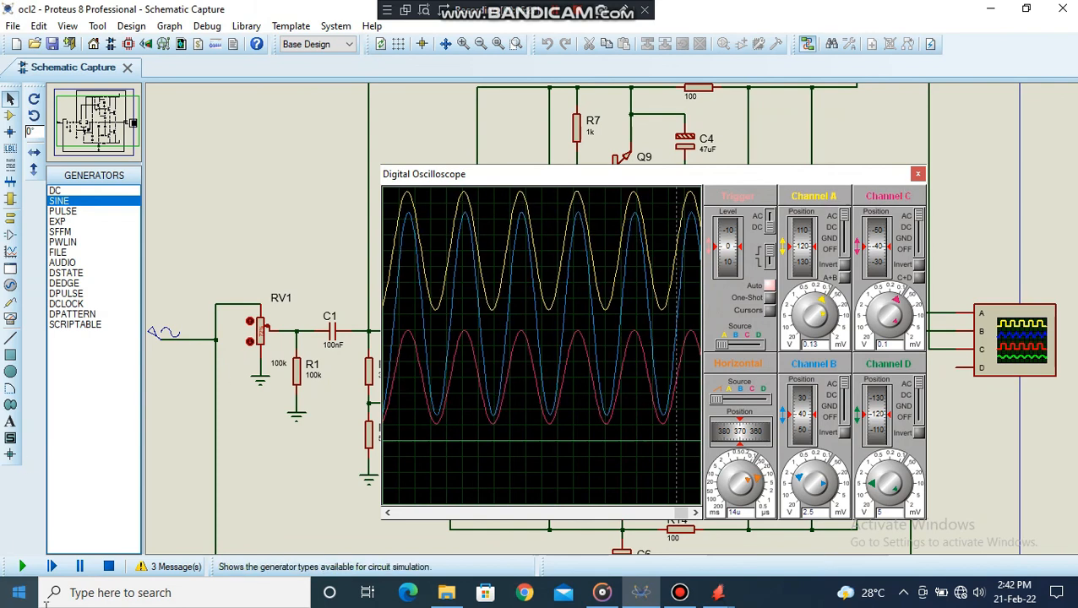
pyautogui.click(107, 570)
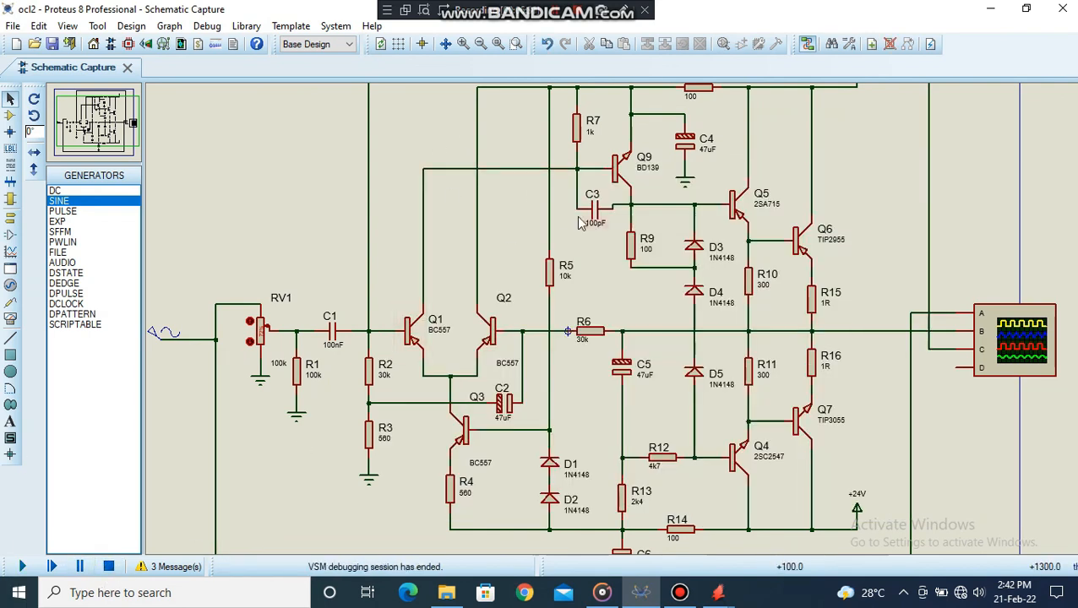
pyautogui.scroll(-3, 580, 223)
pyautogui.scroll(5, 655, 456)
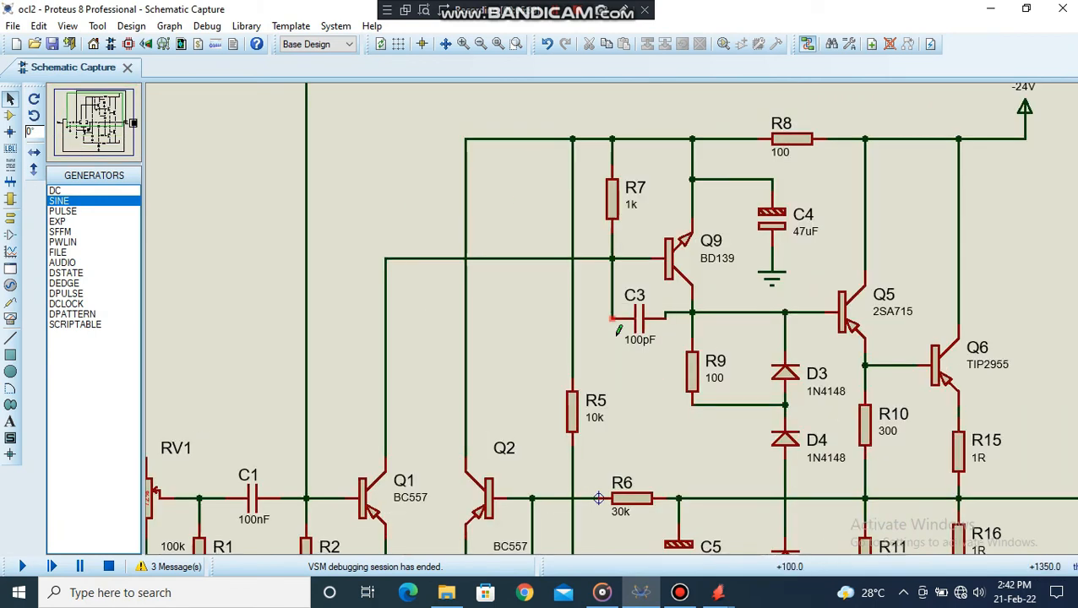
pyautogui.moveTo(656, 456); pyautogui.dragTo(711, 264)
pyautogui.scroll(-2, 674, 302)
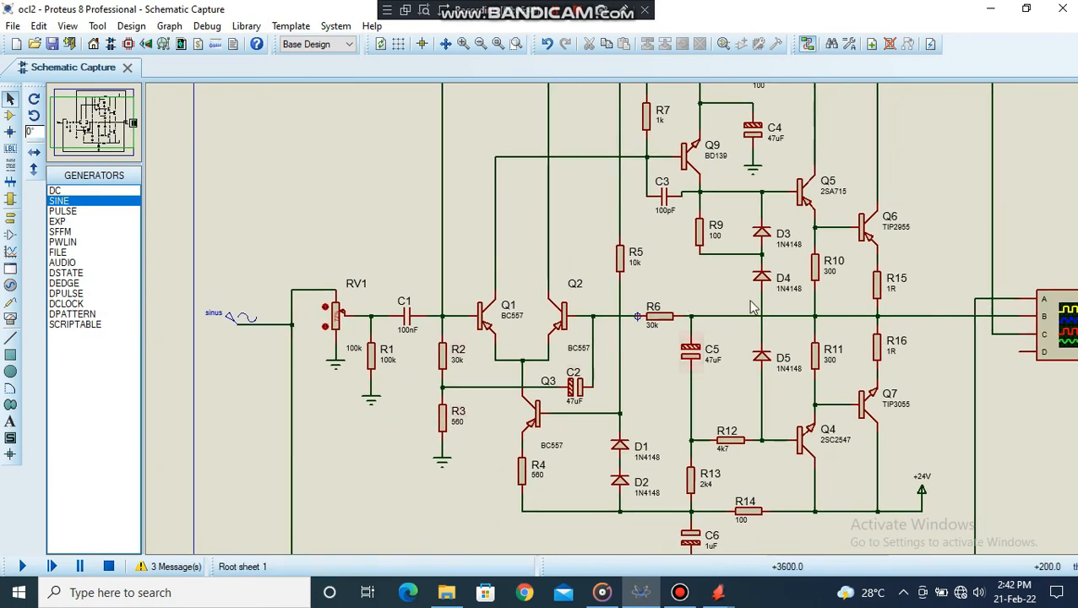
pyautogui.moveTo(649, 270); pyautogui.dragTo(635, 252)
pyautogui.click(638, 258)
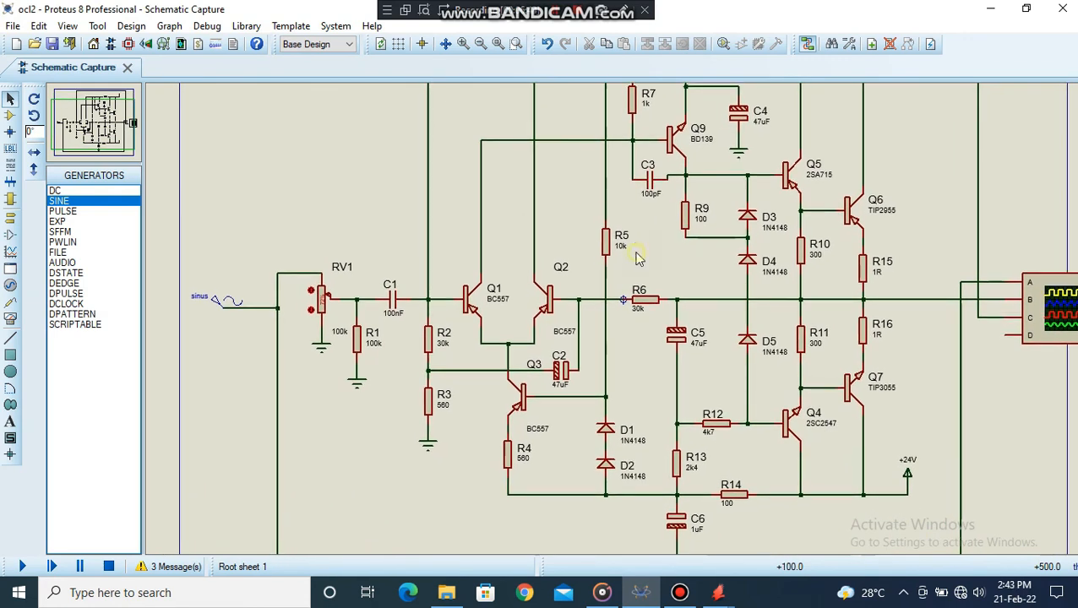